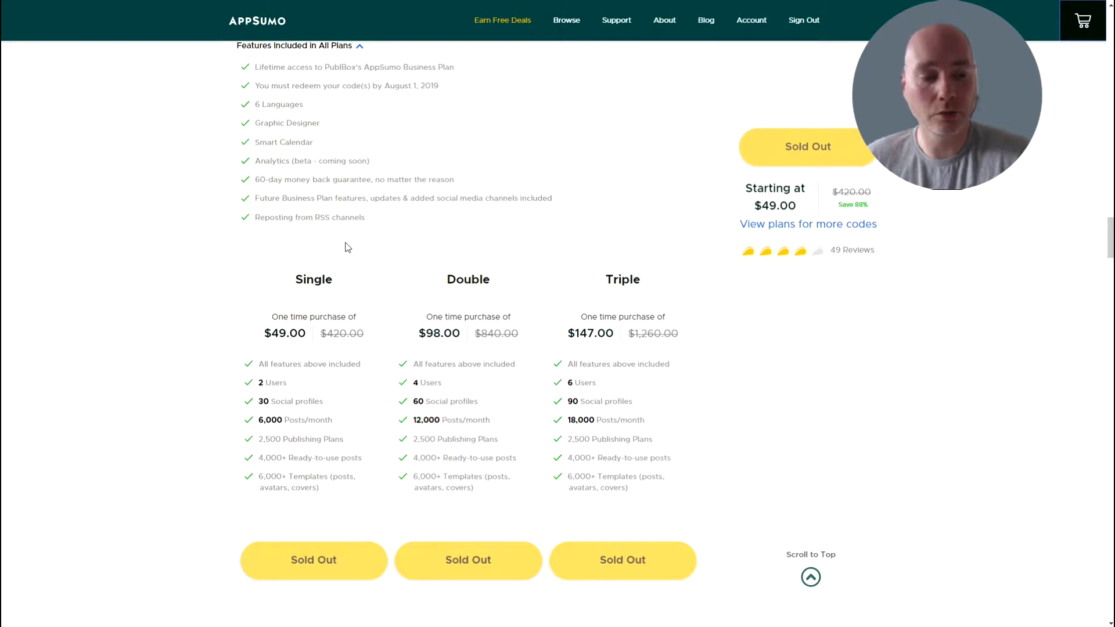
Step: Switch to the PublBox price plan page and compare the plans' limits for users, social media accounts and posts per month
key(ctrl+Tab)
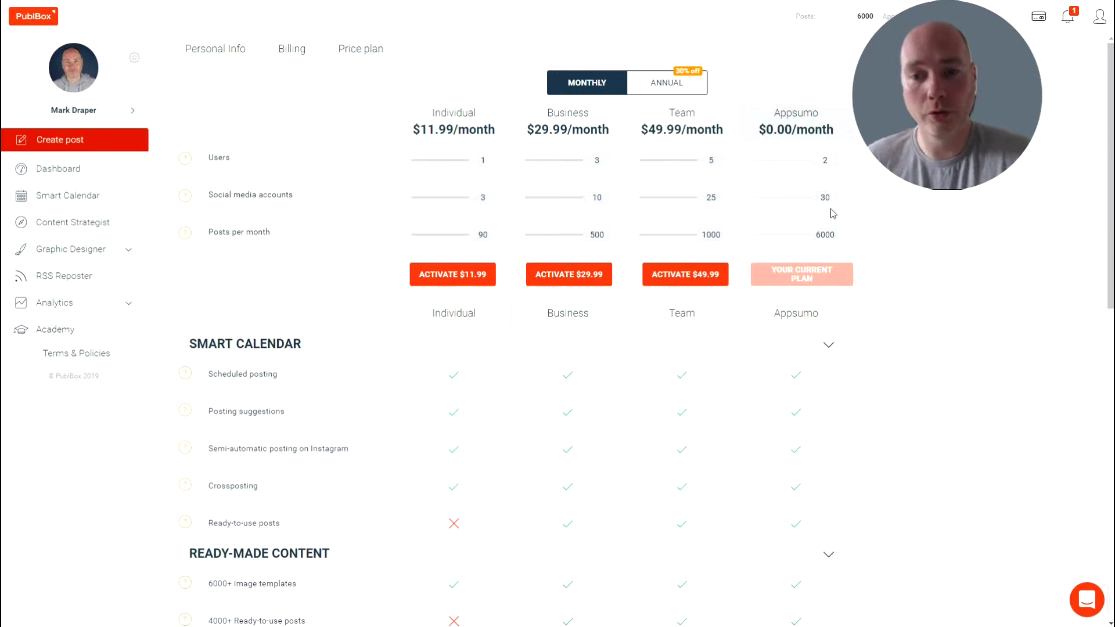
mouse_move(827, 198)
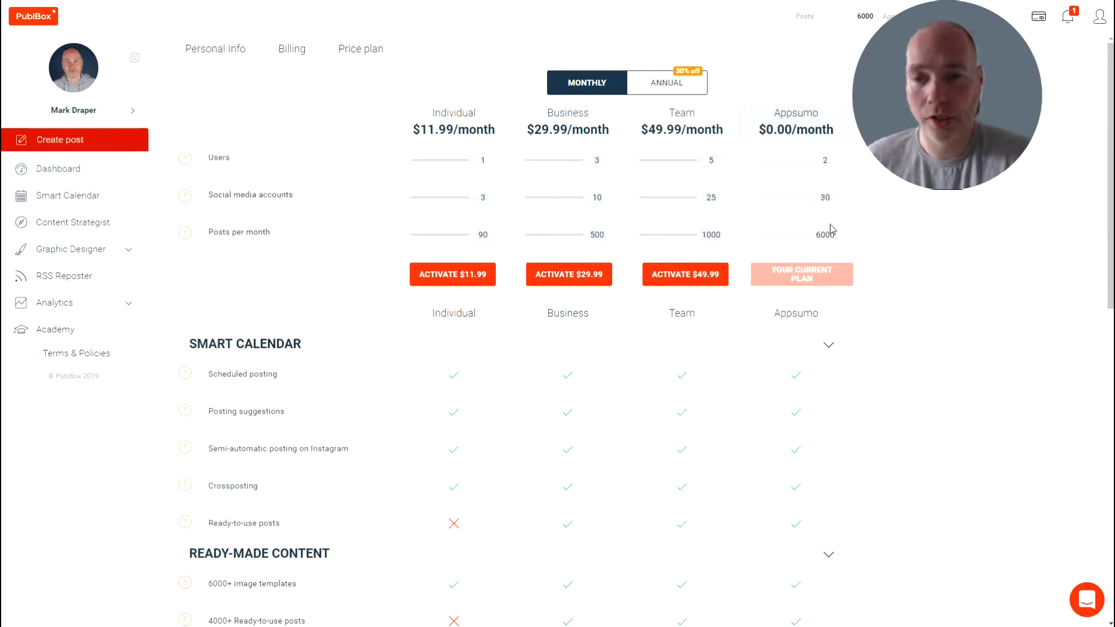
mouse_move(832, 232)
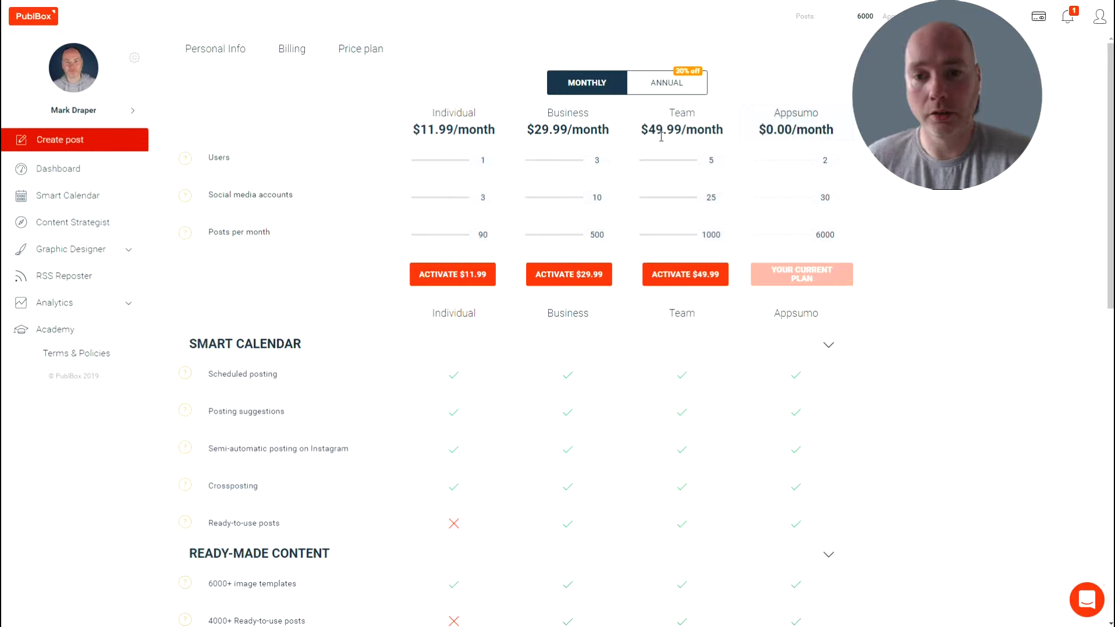
mouse_move(606, 172)
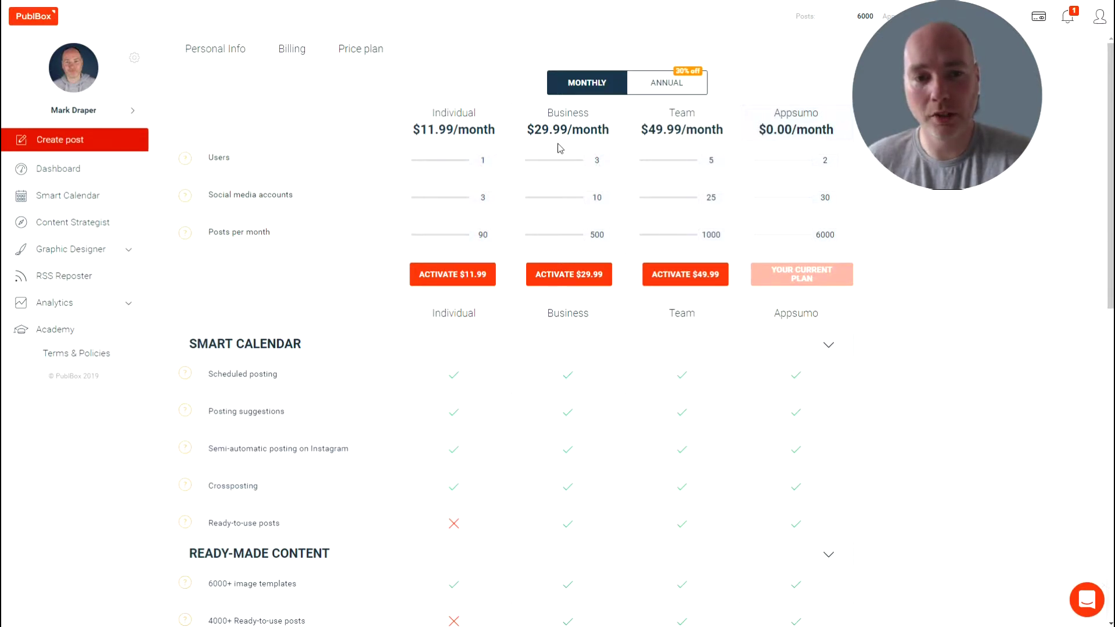
mouse_move(580, 202)
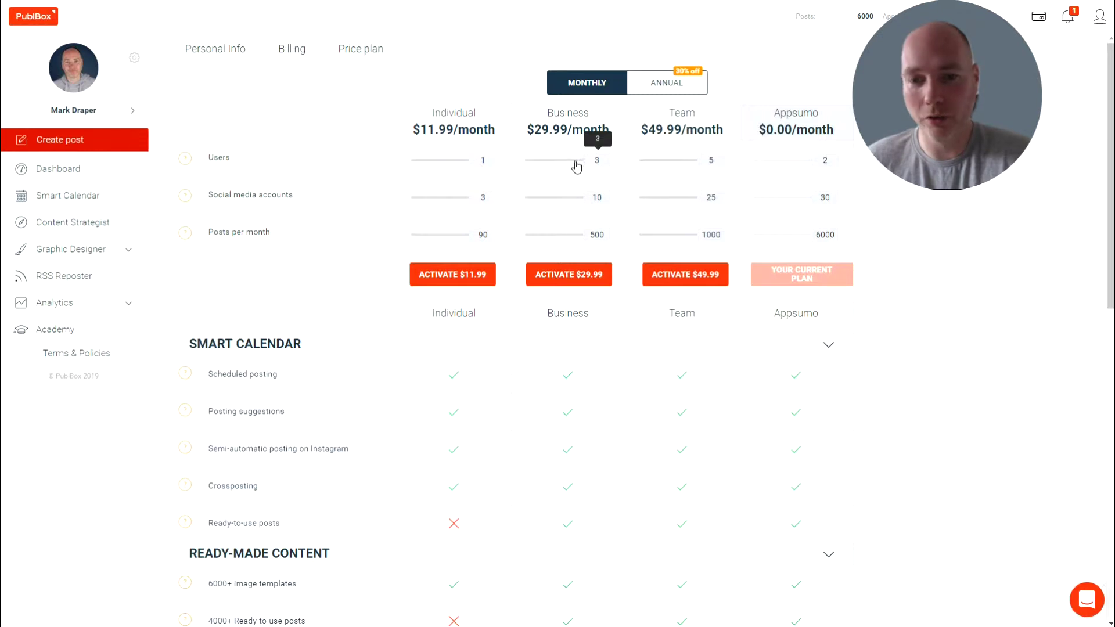
mouse_move(713, 199)
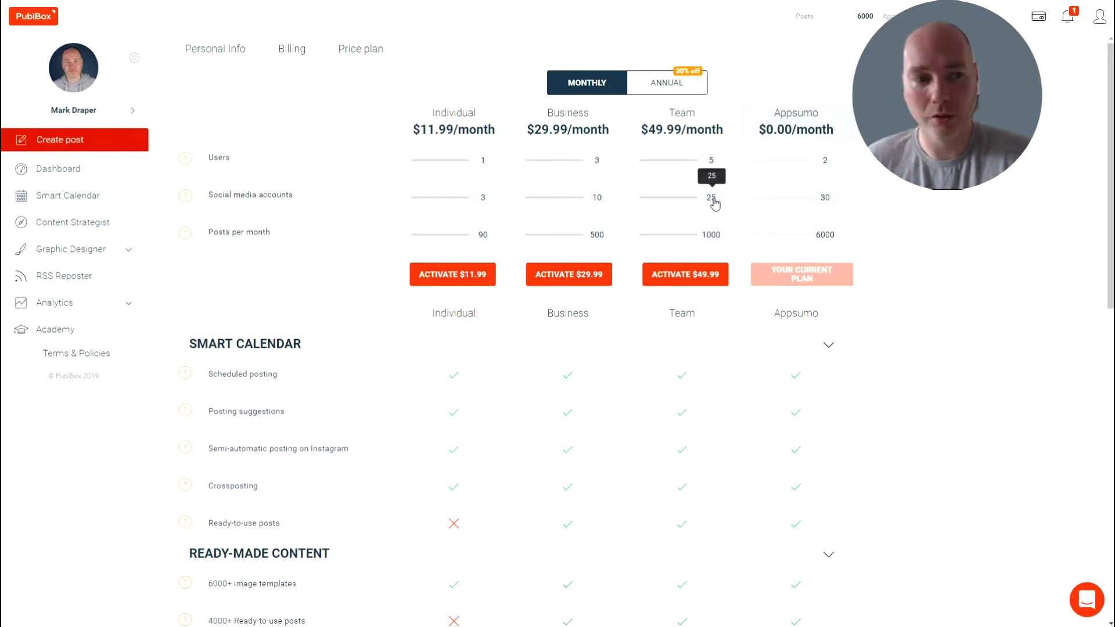
mouse_move(554, 154)
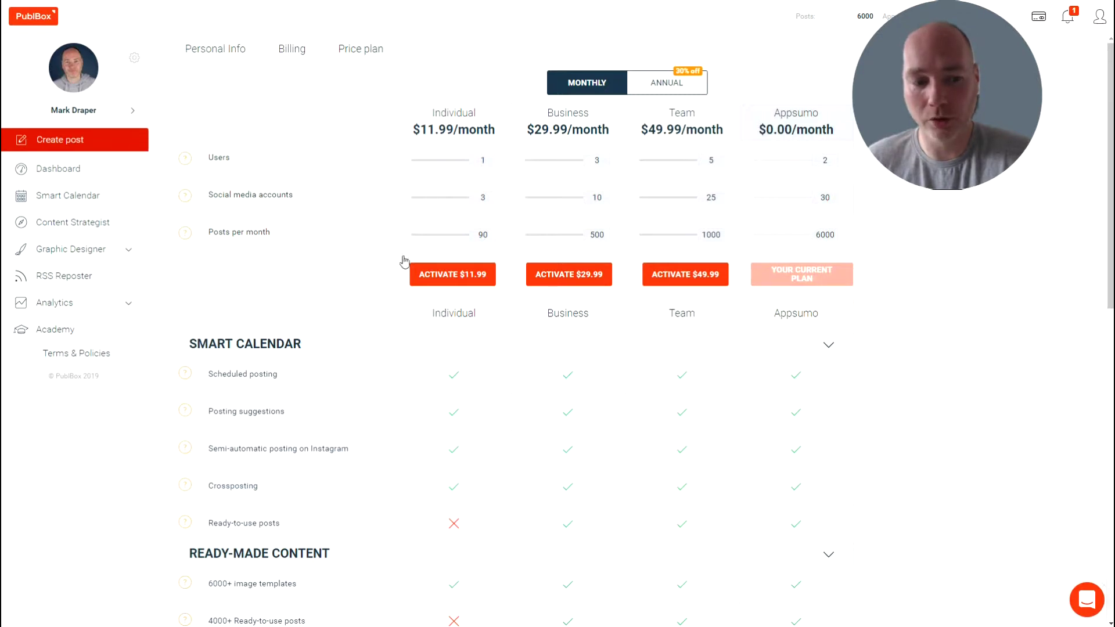
Step: Review the plan comparison's feature lists from Smart Calendar through Support for all four plans
scroll(492, 267, down, 4)
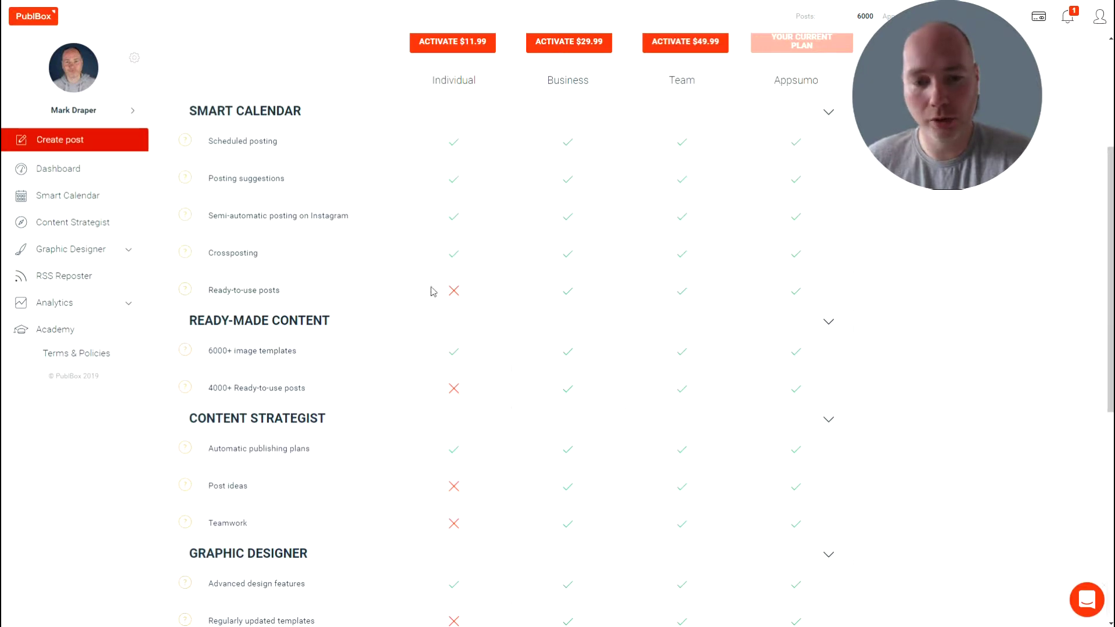
scroll(302, 308, down, 1)
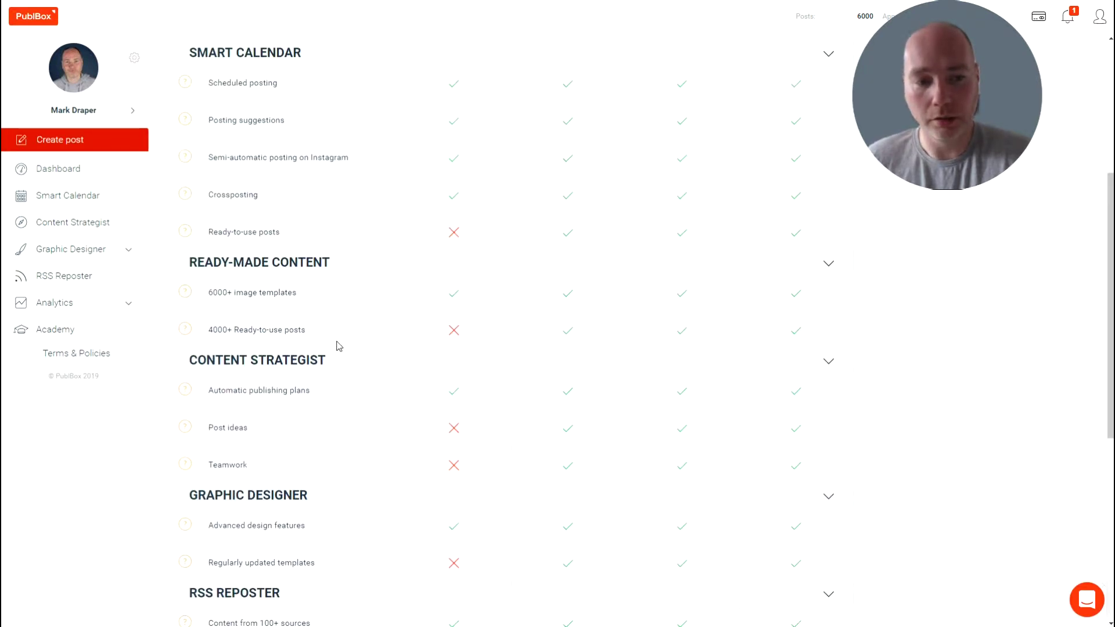
scroll(397, 321, down, 1)
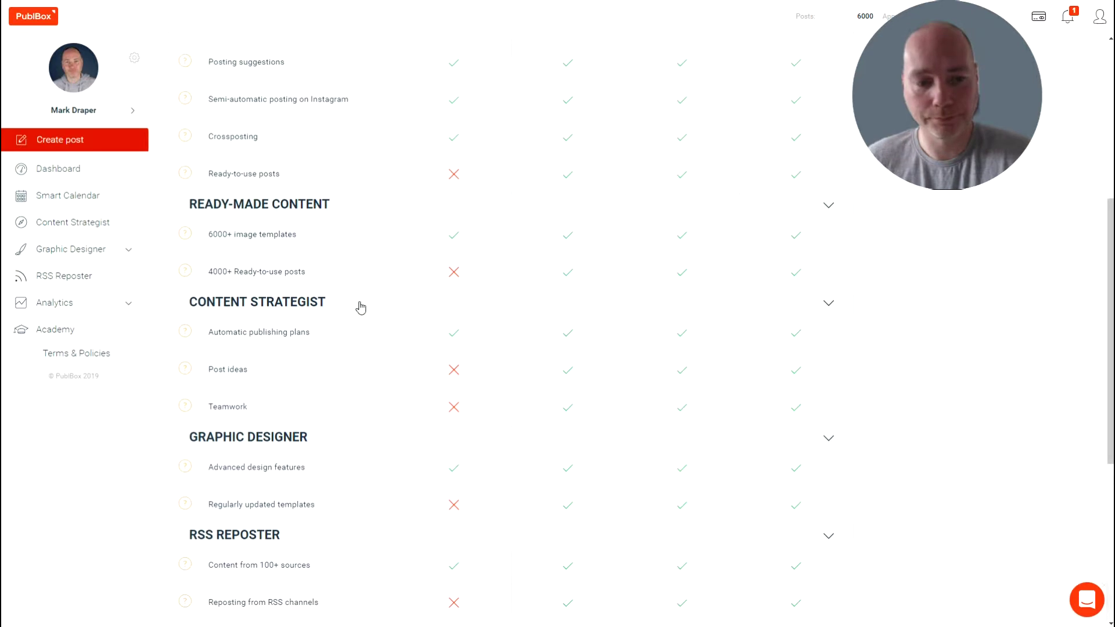
scroll(422, 401, down, 2)
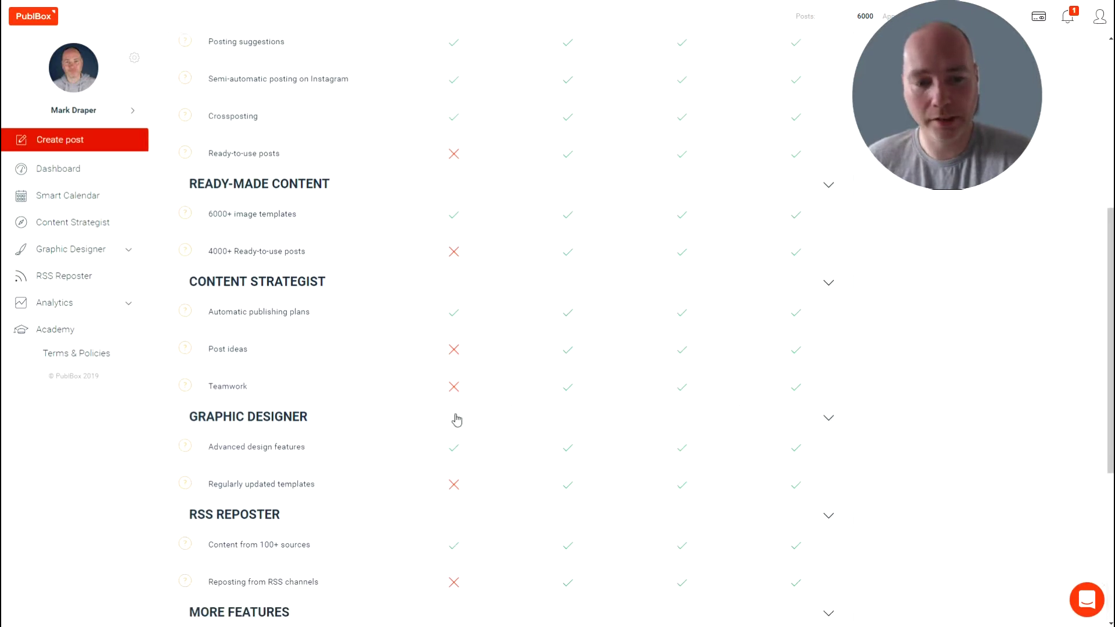
scroll(489, 375, down, 2)
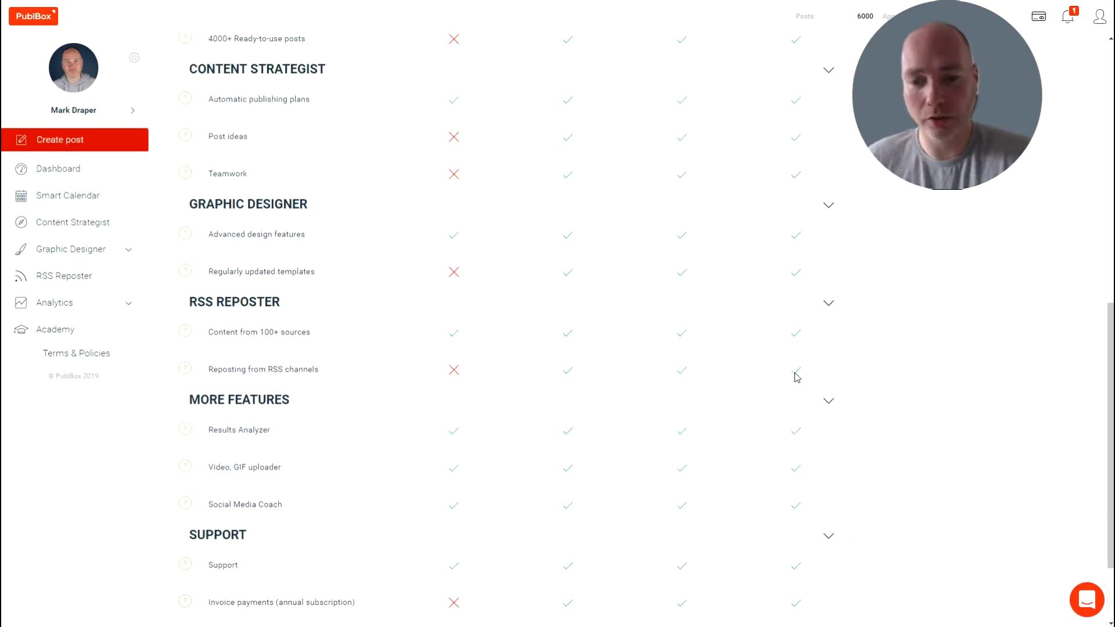
scroll(643, 366, down, 2)
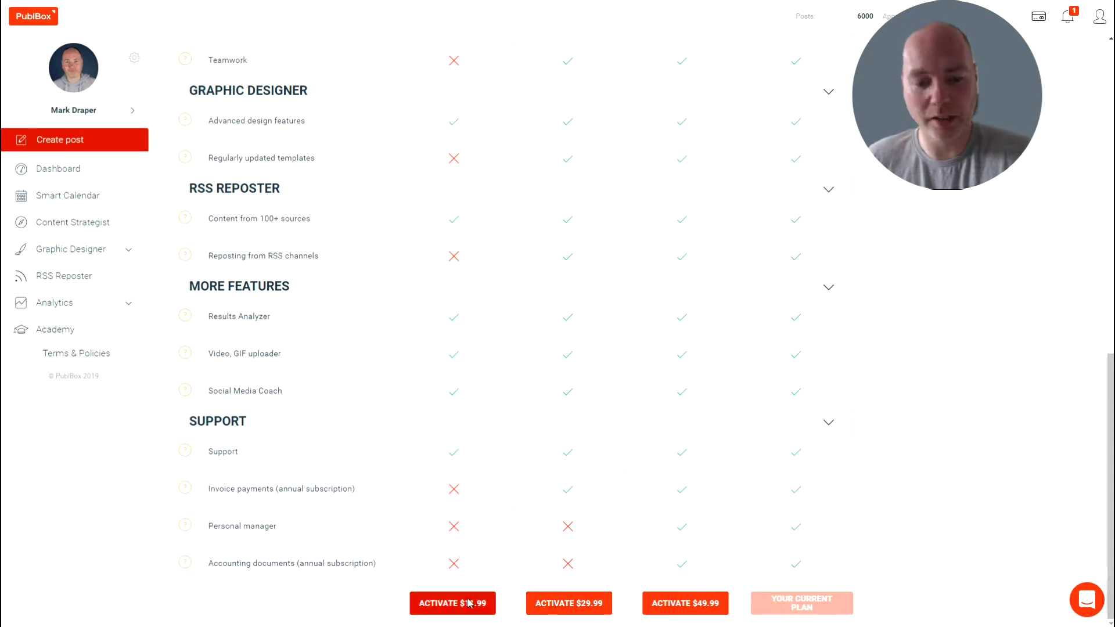
scroll(470, 523, up, 12)
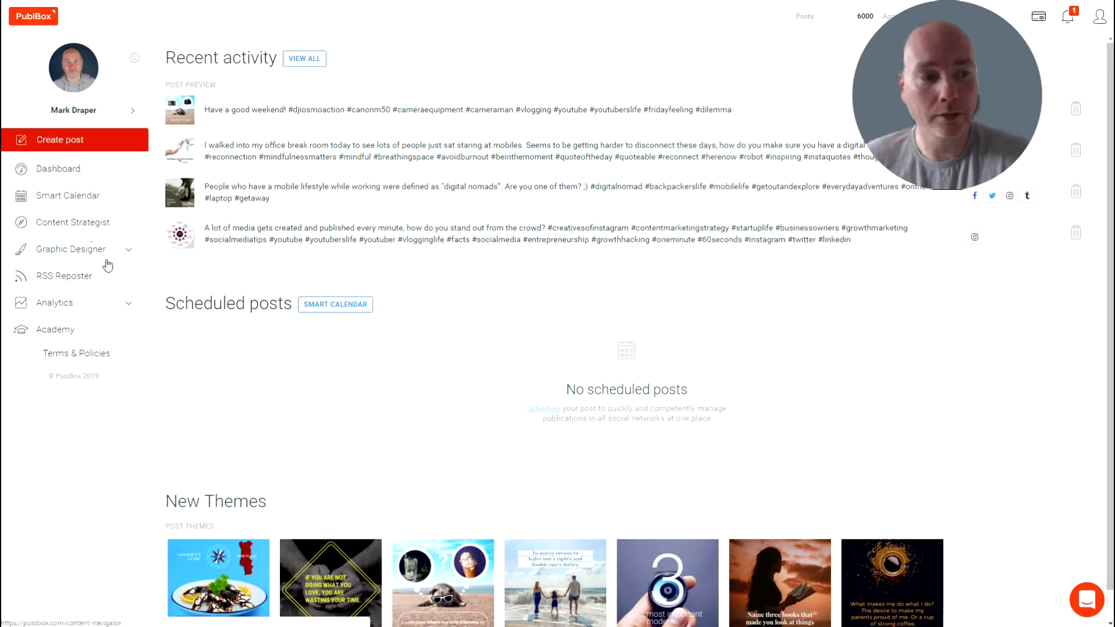
Step: Browse the Graphic Designer's avatar themes and cover themes
click(71, 249)
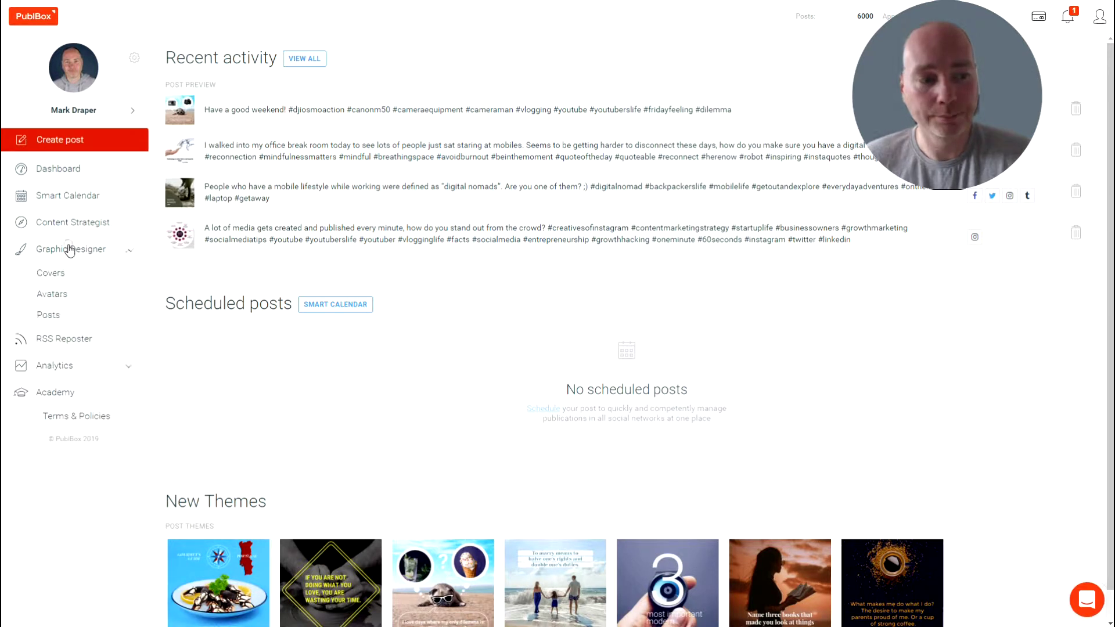
click(40, 294)
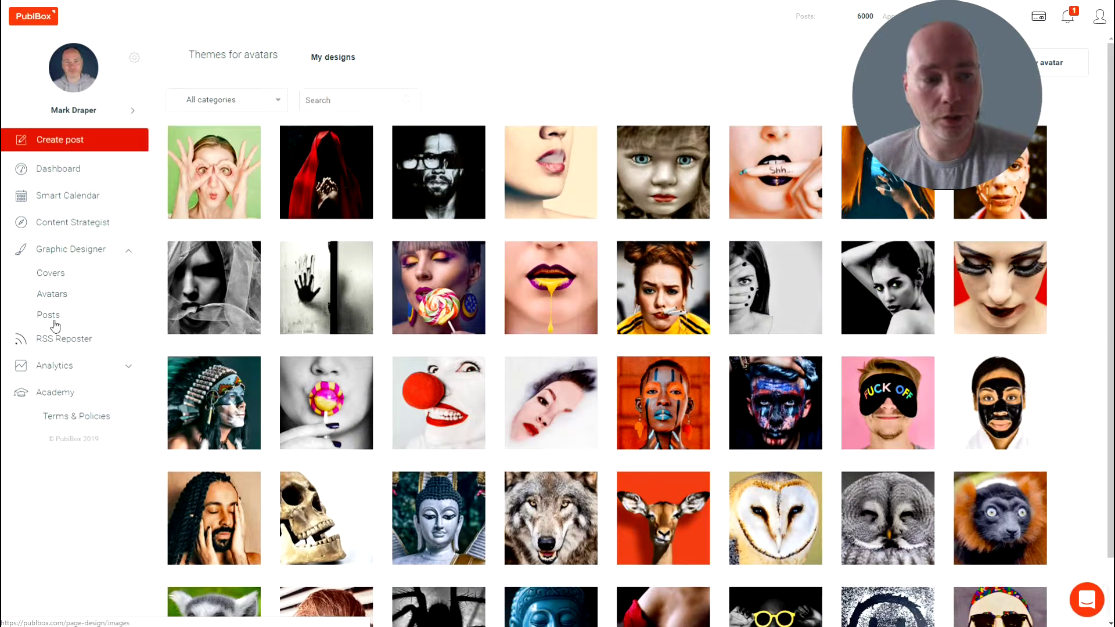
click(55, 273)
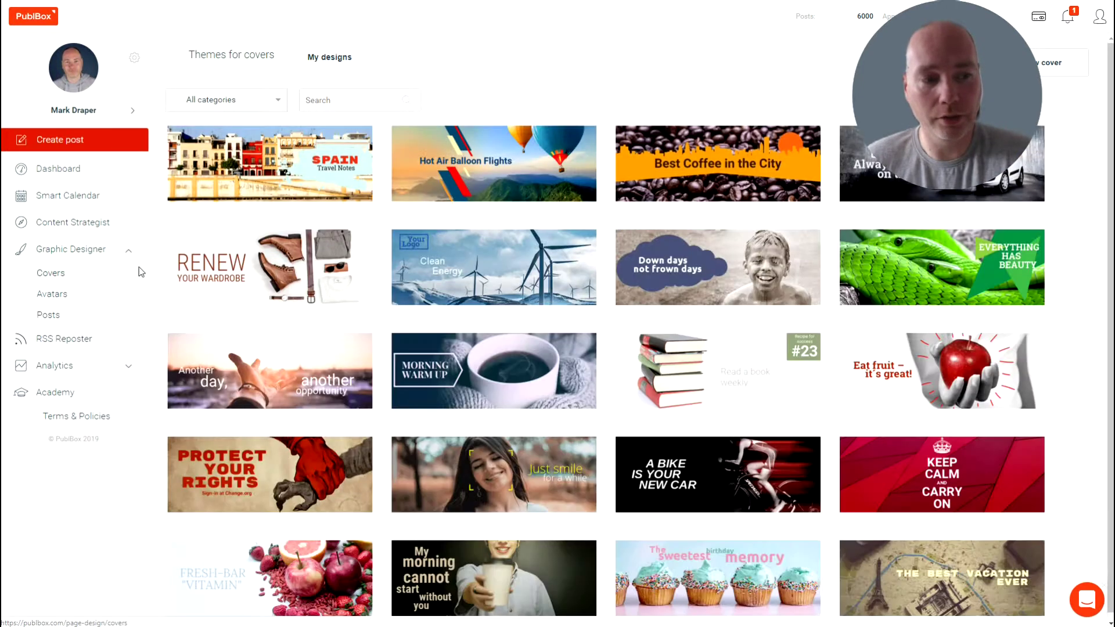
scroll(547, 442, down, 5)
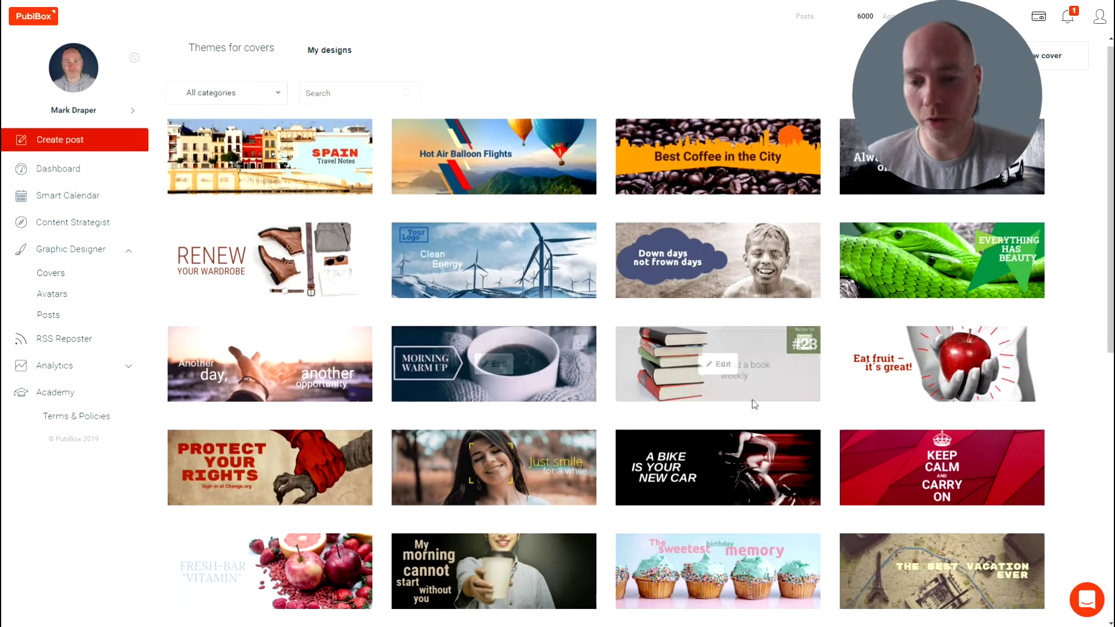
scroll(518, 402, down, 5)
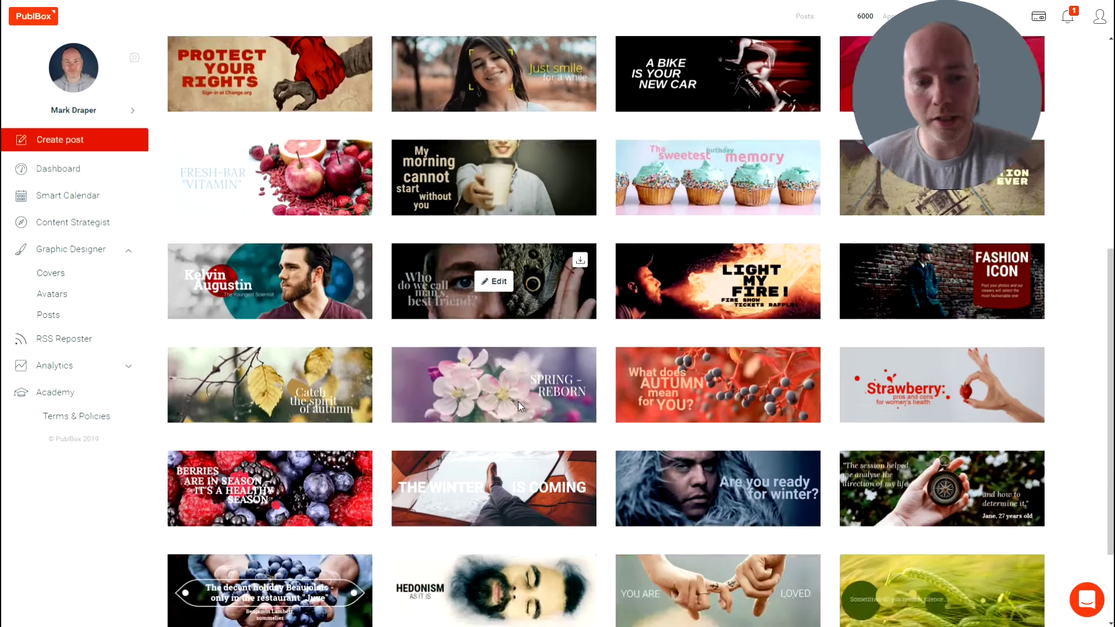
scroll(187, 265, down, 8)
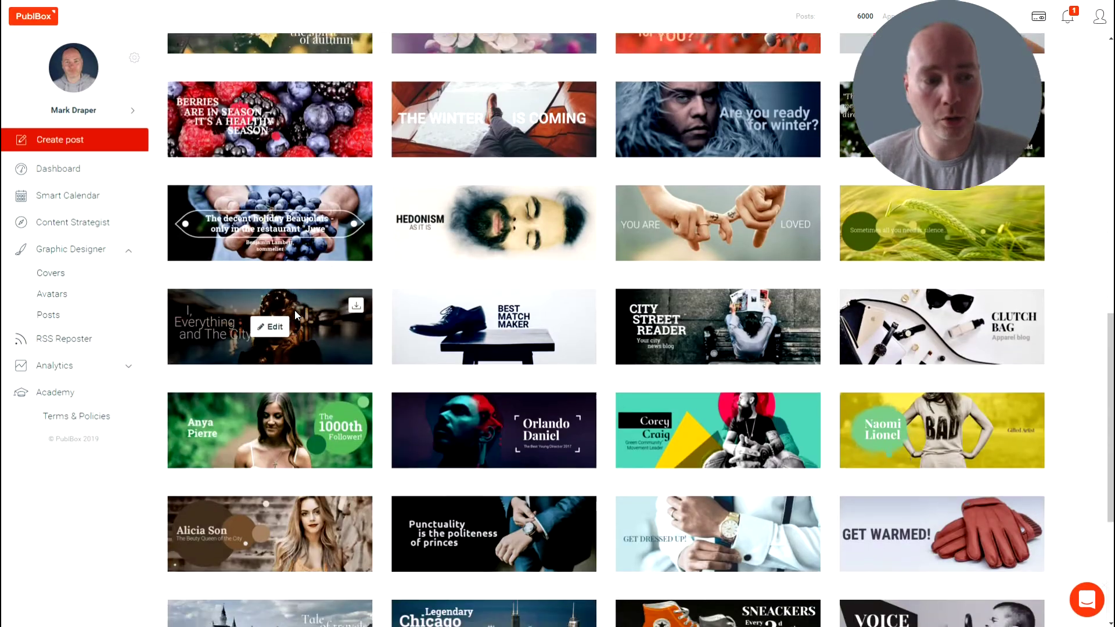
scroll(186, 271, up, 18)
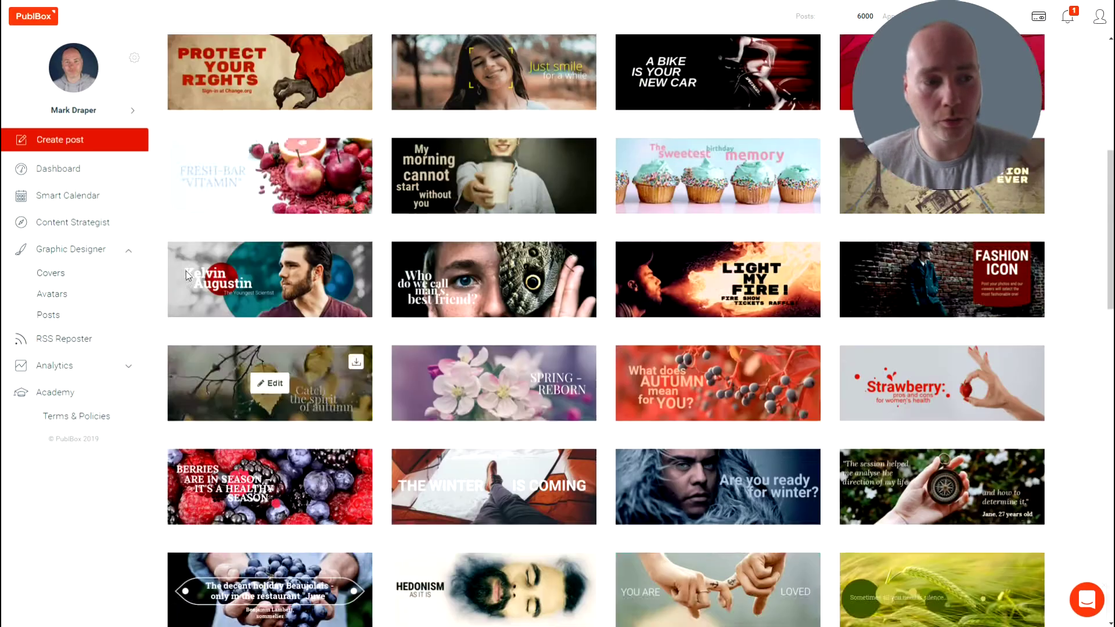
Step: Browse the Graphic Designer's post themes and open the "Food for Likes" template for editing
click(58, 314)
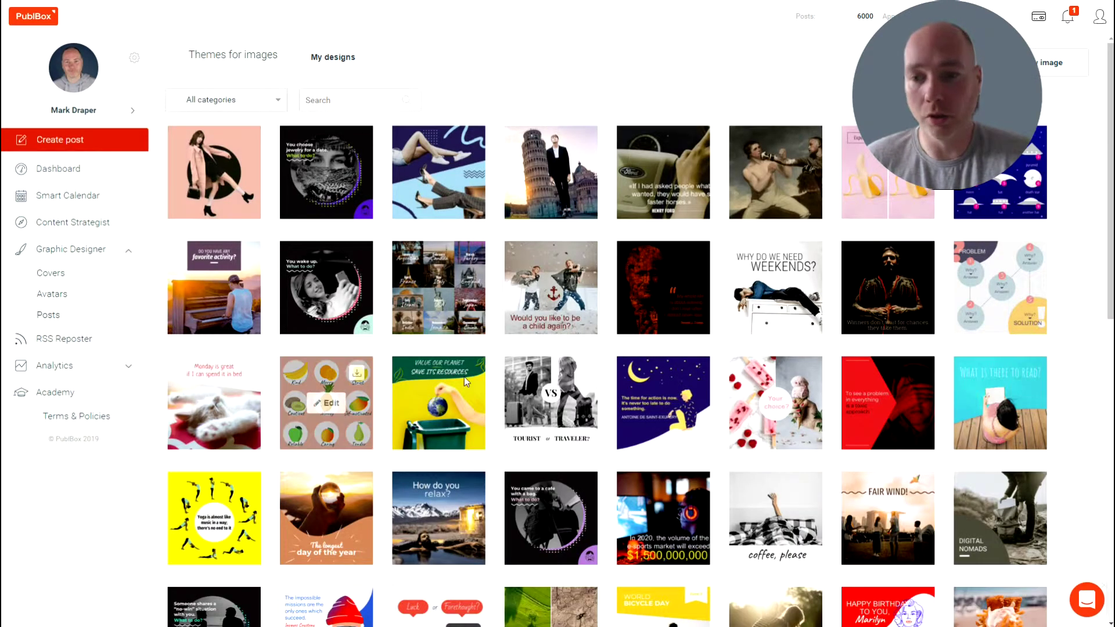
scroll(697, 374, down, 6)
scroll(697, 374, down, 6)
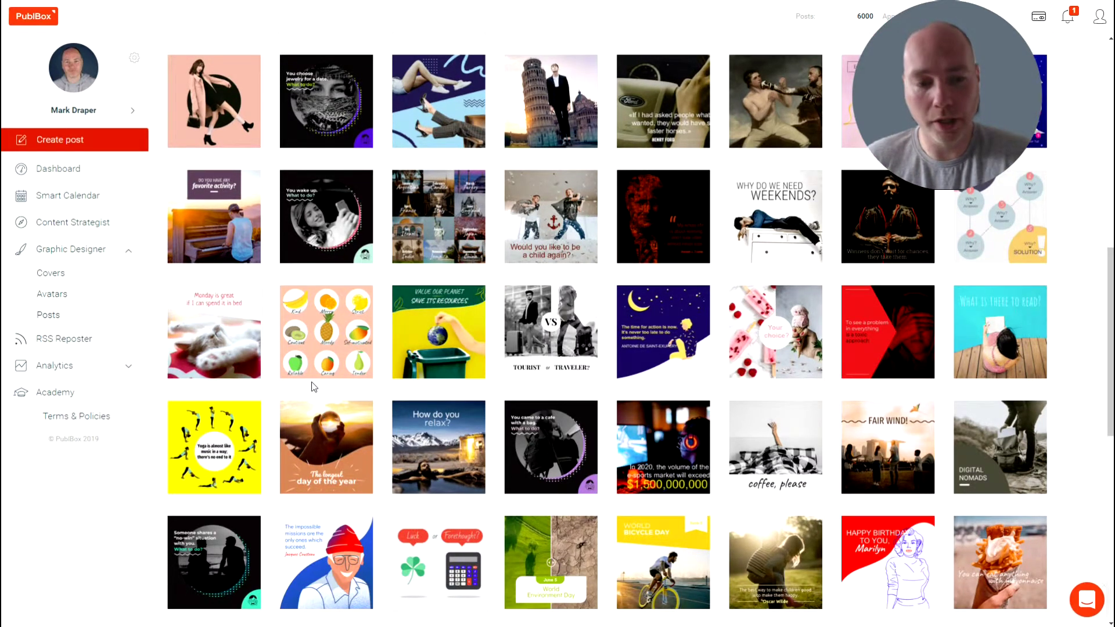
scroll(674, 445, down, 6)
click(665, 443)
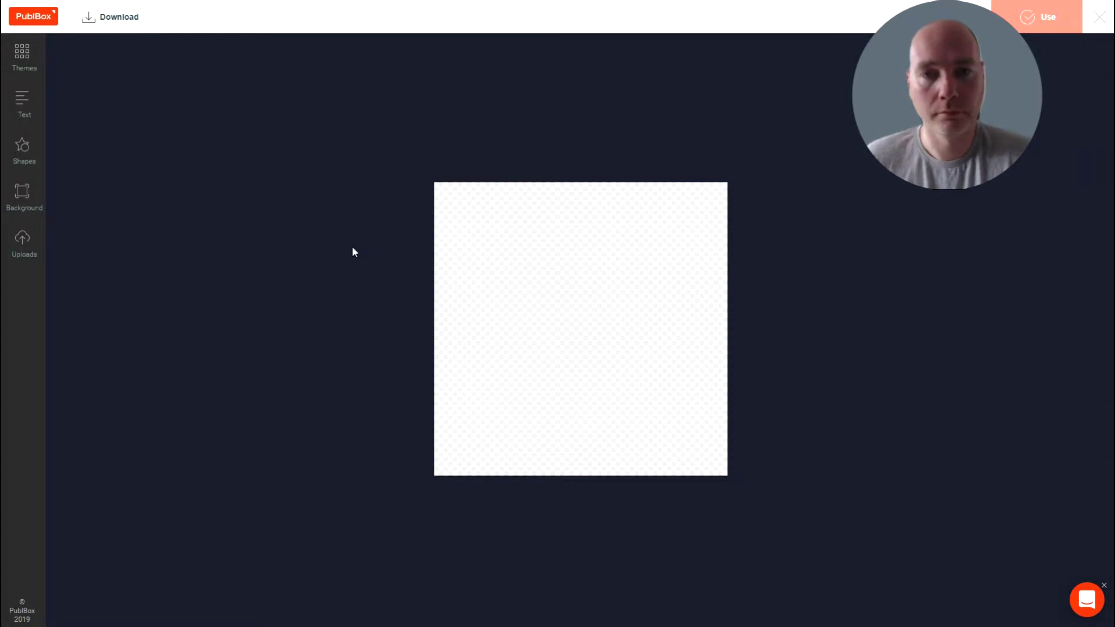
Step: Select the design's icons, background image and text lines one by one, trying an upward move of the background and undoing it
click(500, 260)
click(510, 280)
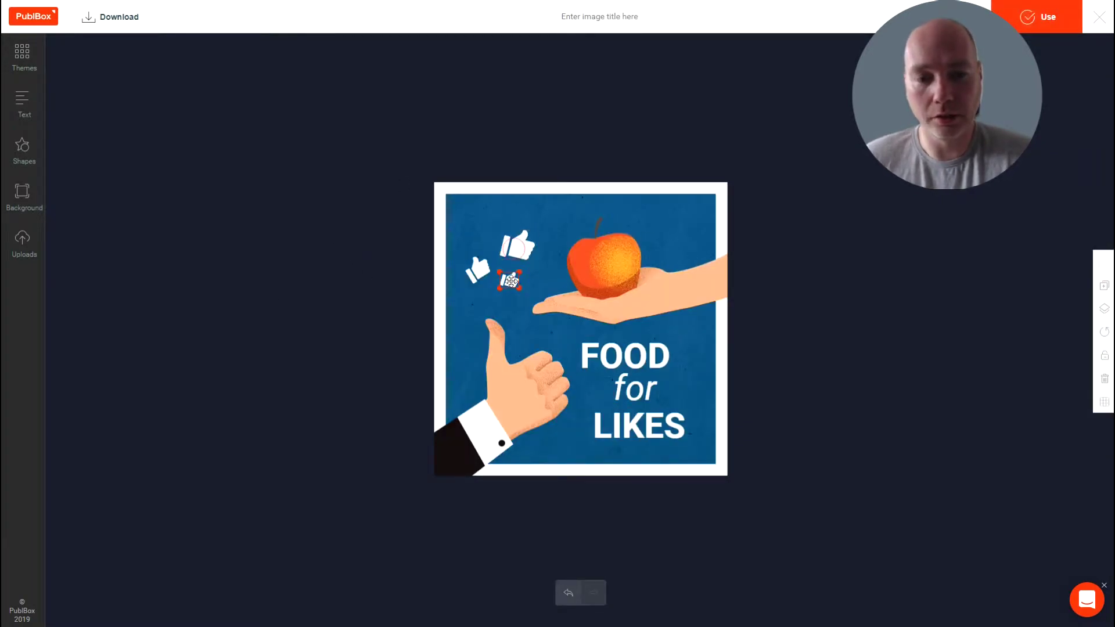
click(609, 266)
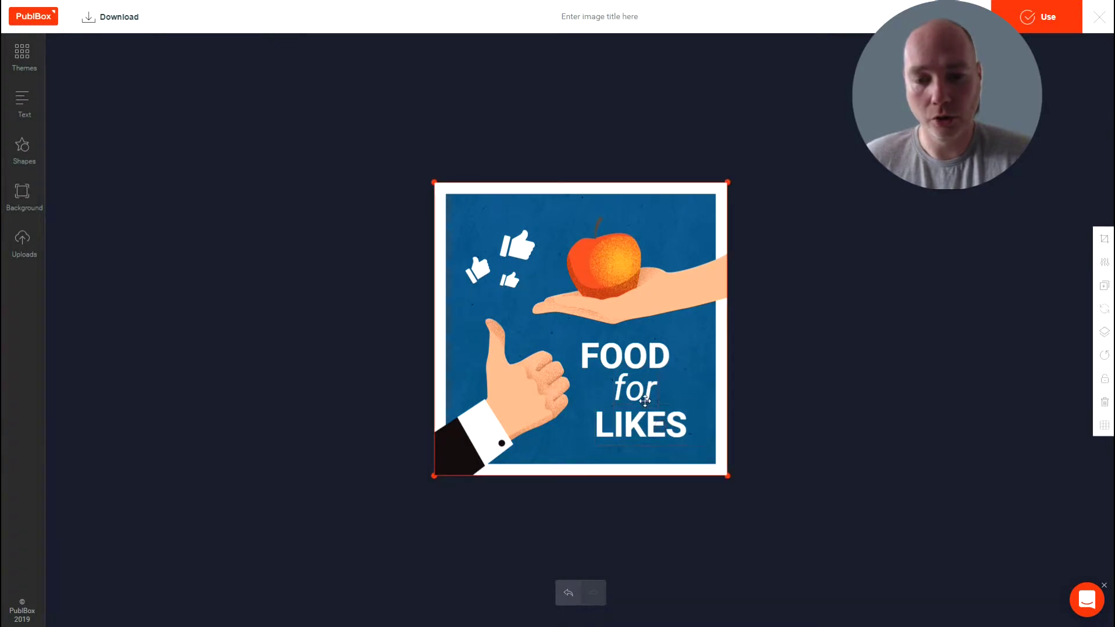
mouse_move(697, 319)
mouse_down()
mouse_move(650, 309)
mouse_move(706, 300)
mouse_up()
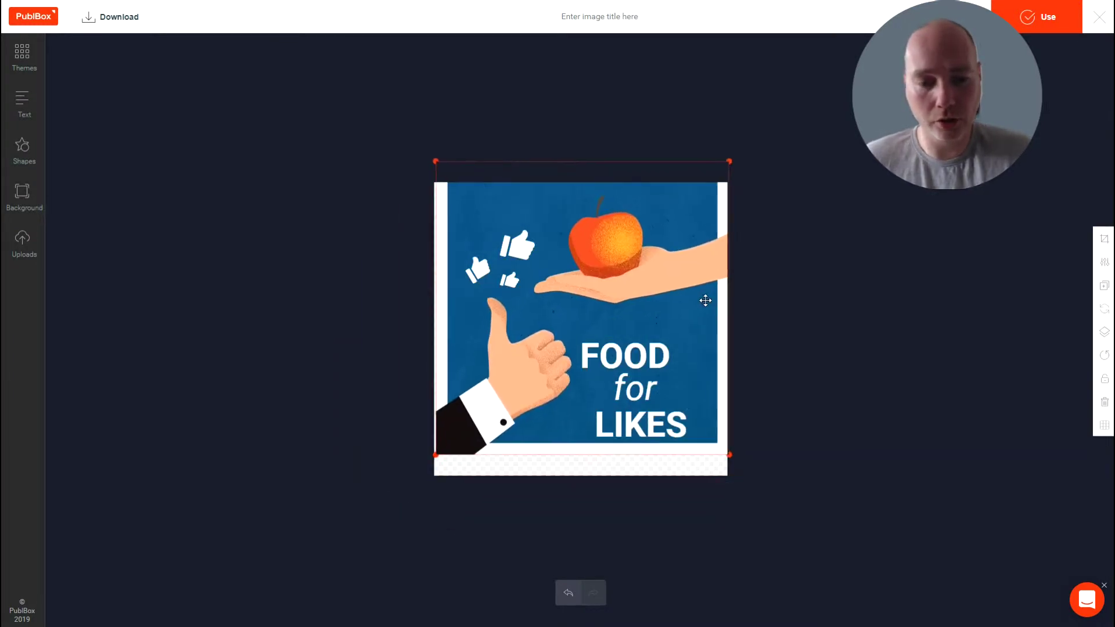
key(ctrl+z)
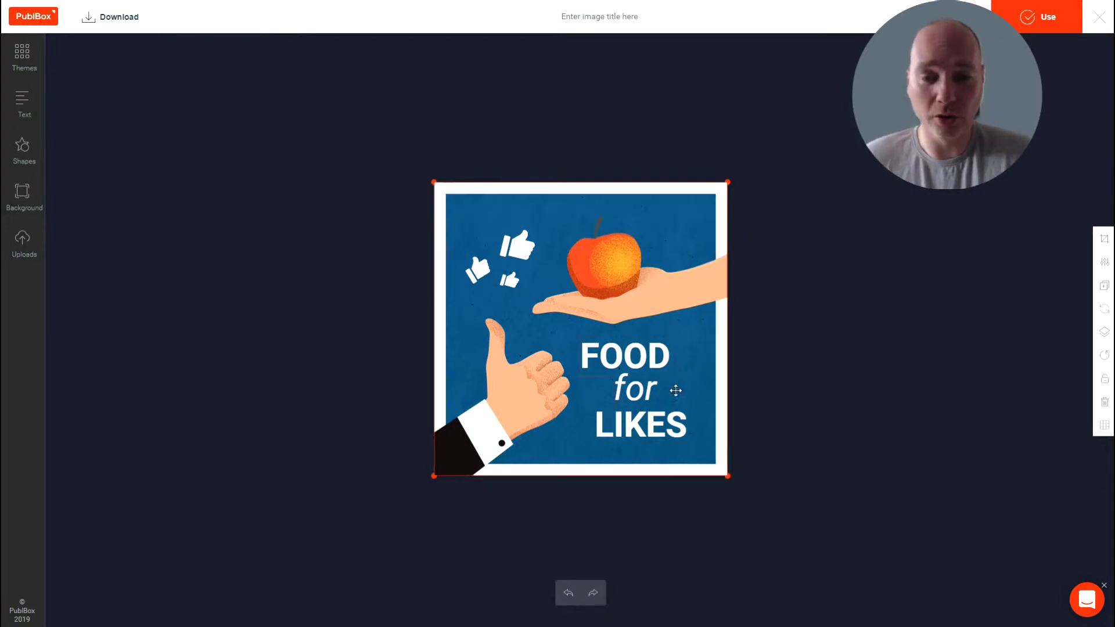
click(645, 393)
click(653, 428)
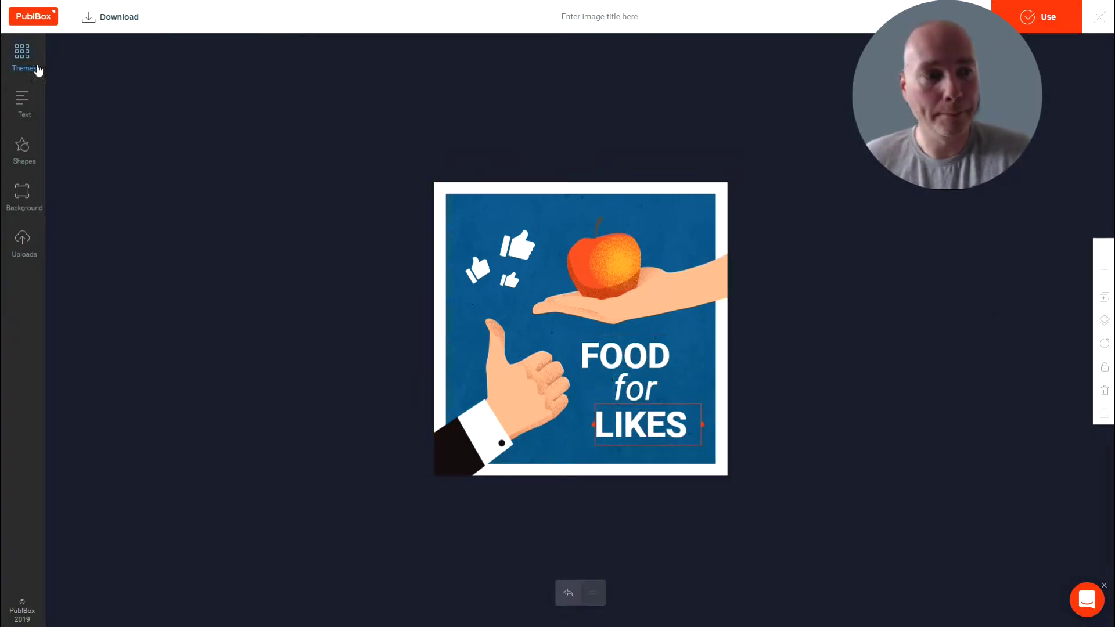
Step: Look at the text and shape options, and replace the design with the theme of a man leaning beside the Tower of Pisa
click(29, 146)
click(27, 103)
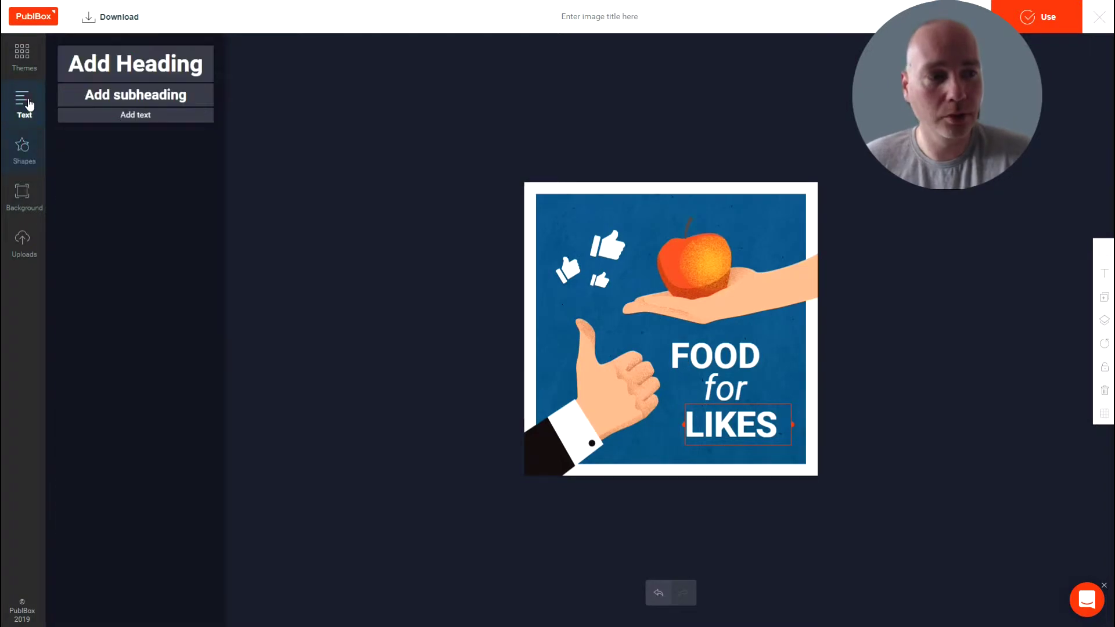
click(32, 64)
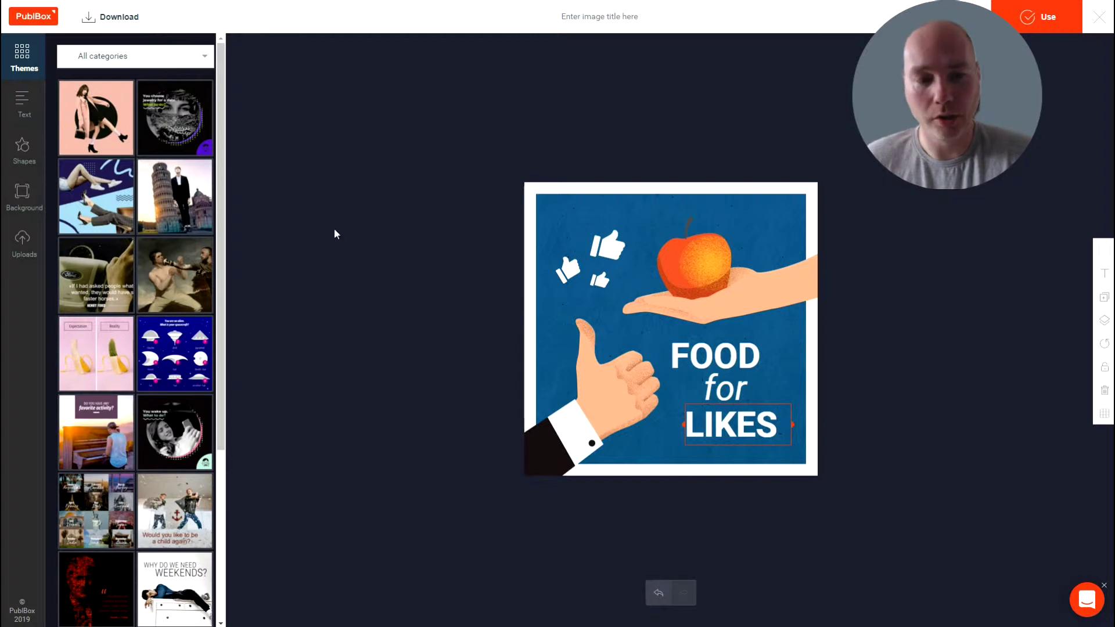
click(170, 208)
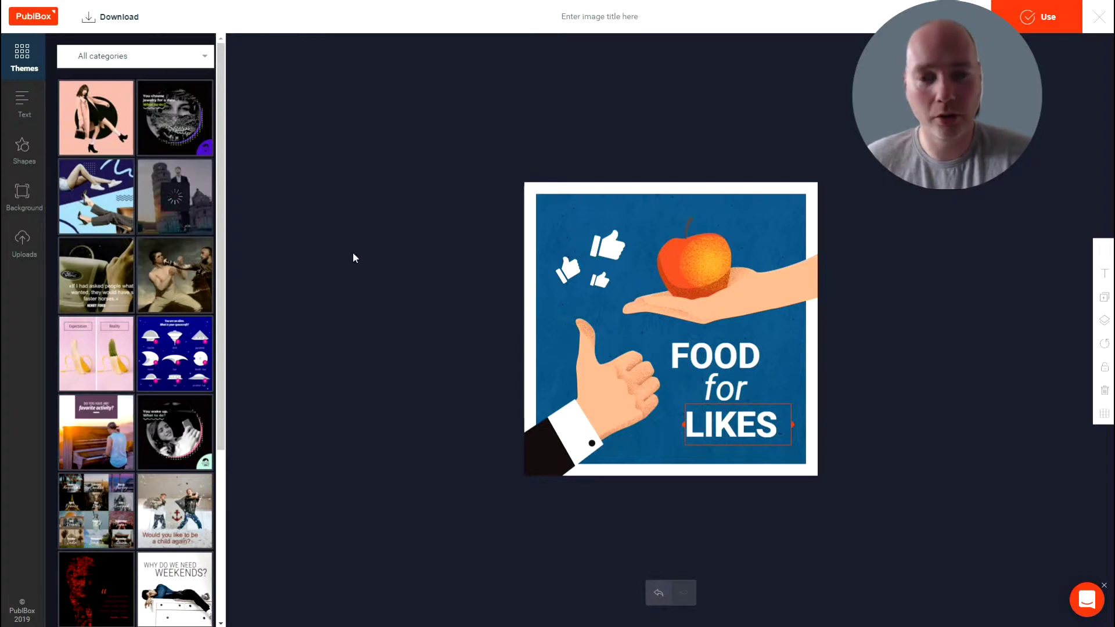
Step: Check the upload and background options, delete the Tower of Pisa photo and apply the blue striped background
click(23, 243)
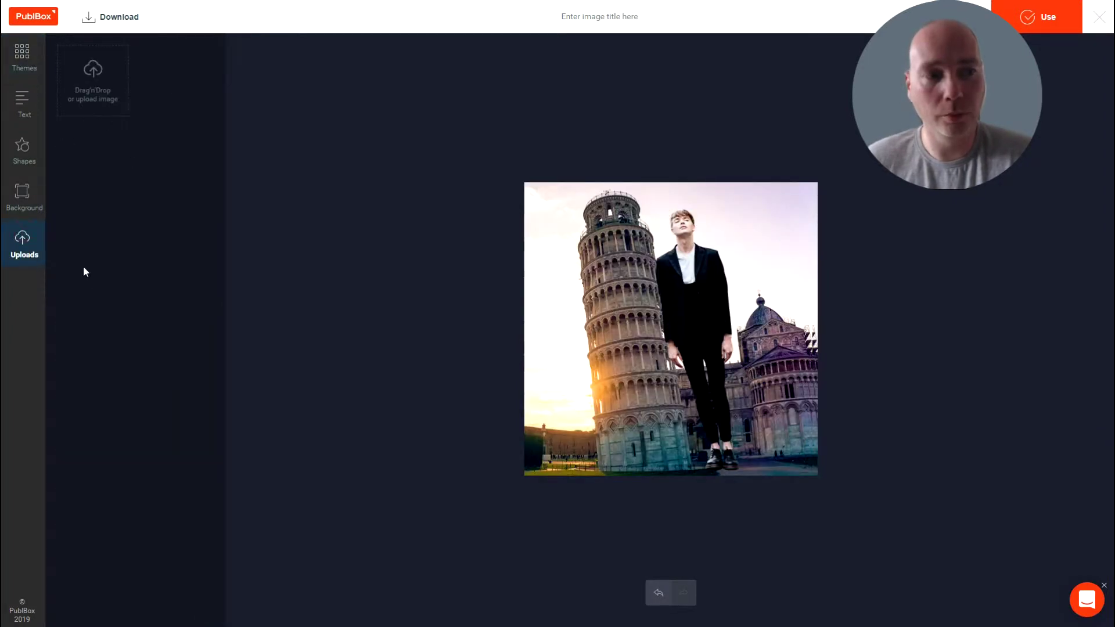
click(31, 199)
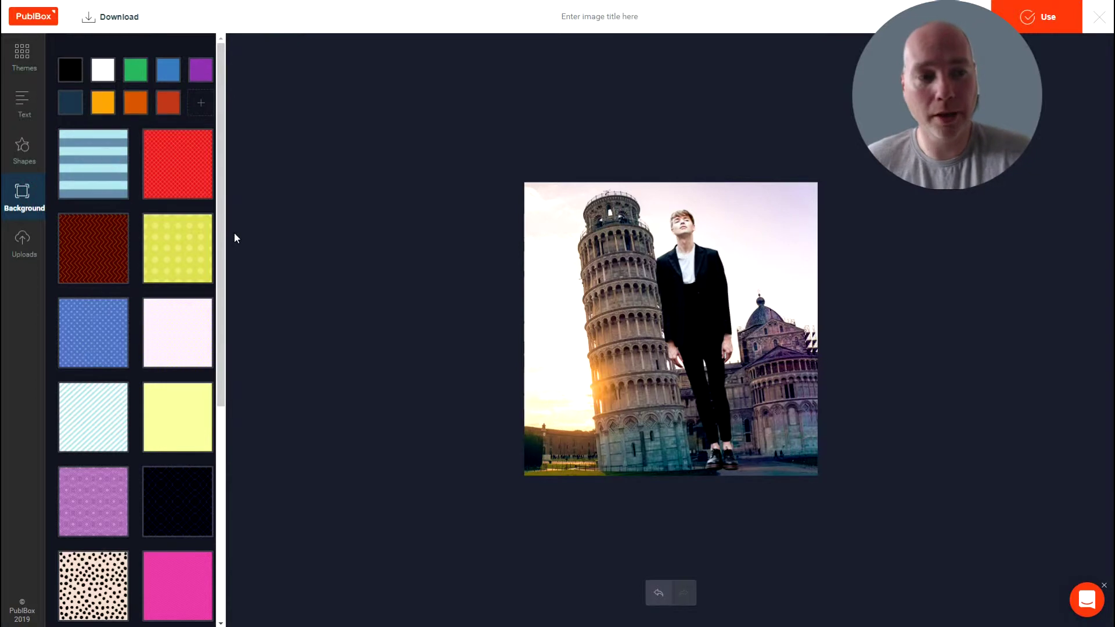
click(553, 266)
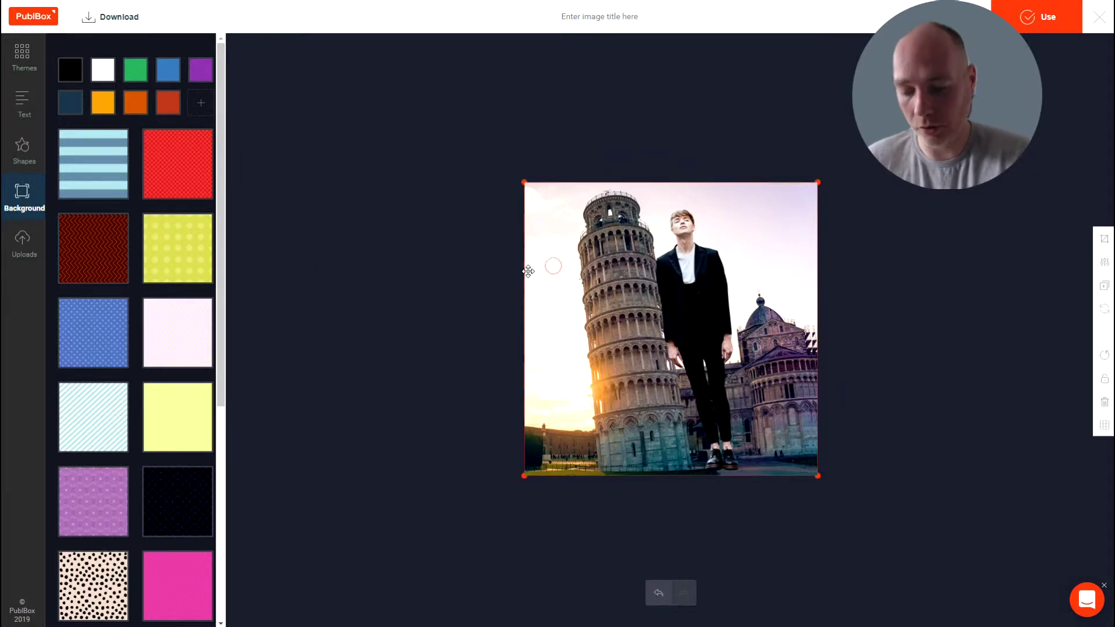
key(Delete)
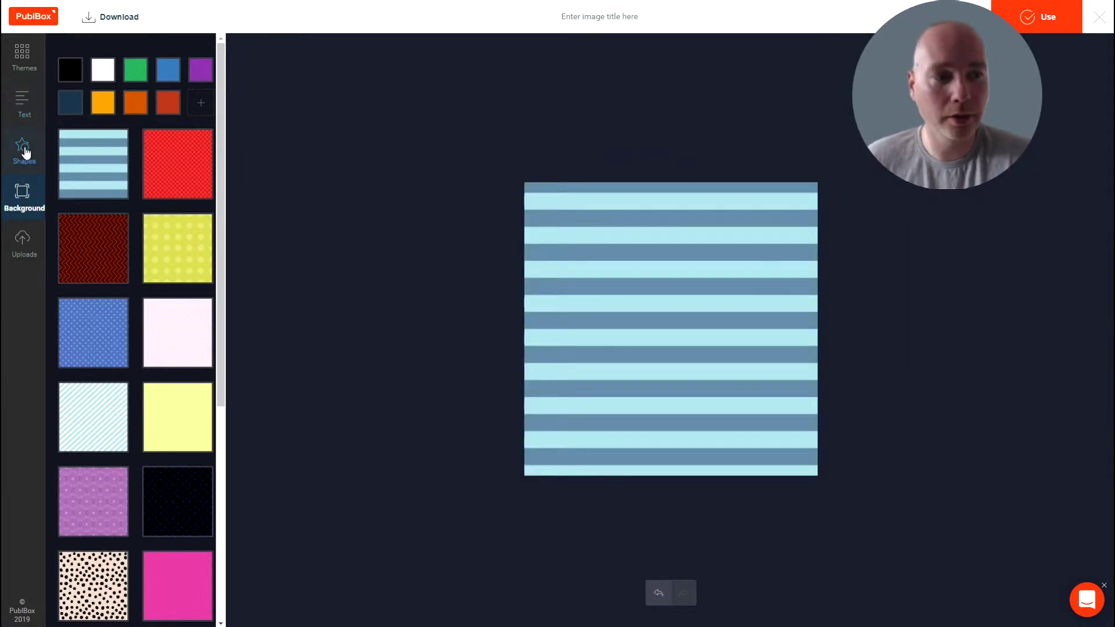
Step: Add the red octagon shape and place a heading reading "Heading" on it
click(24, 150)
click(128, 166)
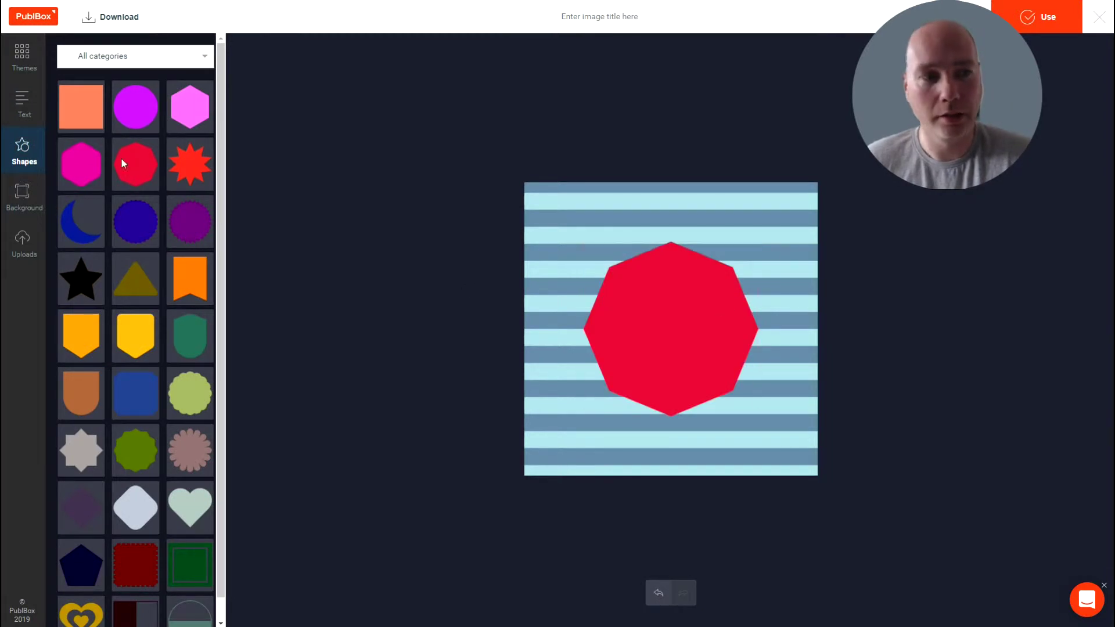
click(23, 101)
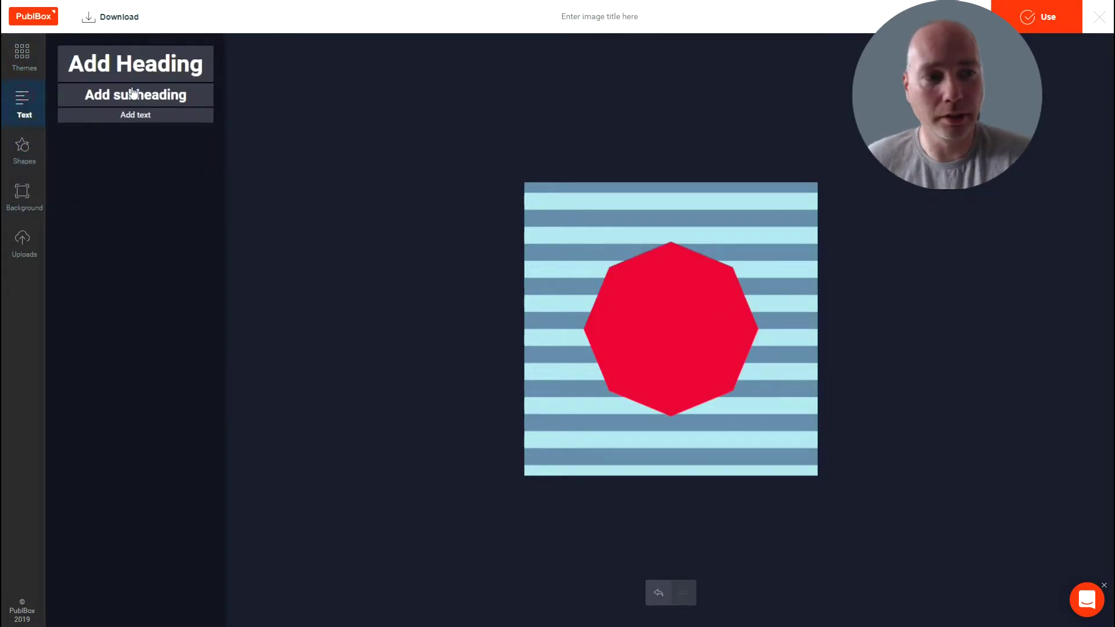
click(147, 71)
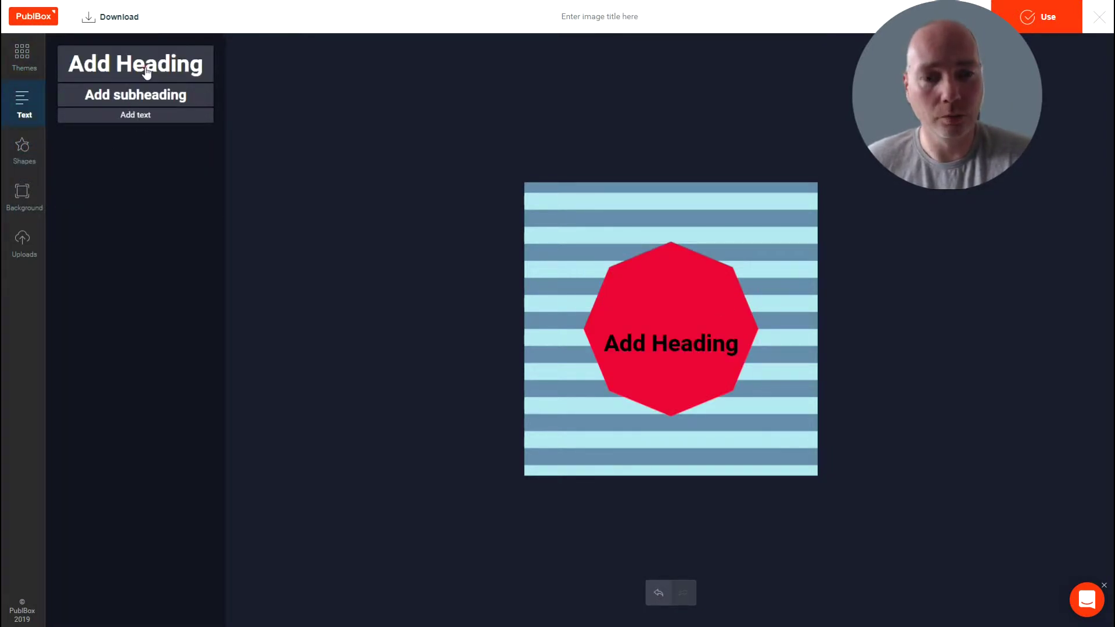
double_click(652, 341)
key(BackSpace)
Step: Try Open Sans for the heading and change its font to Alice
click(1106, 253)
click(1105, 272)
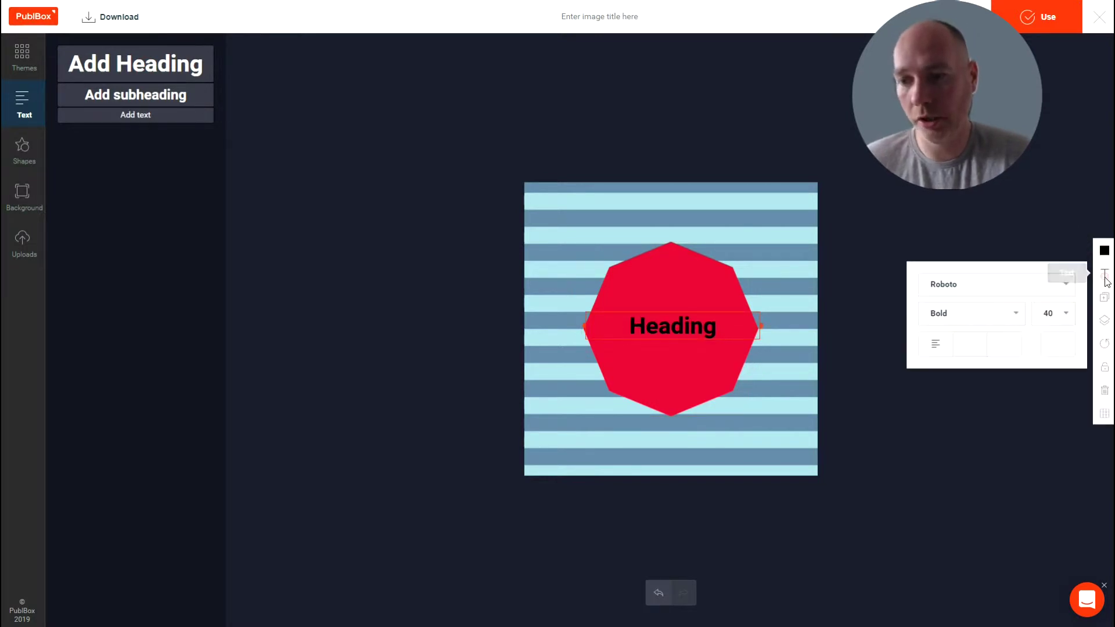
click(962, 288)
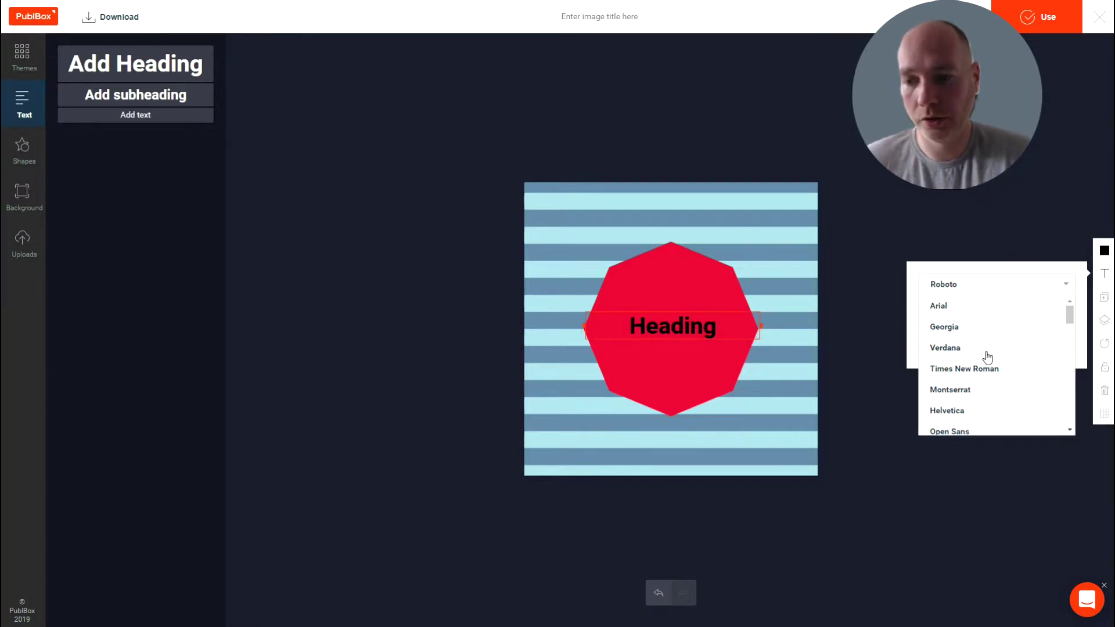
scroll(988, 372, down, 1)
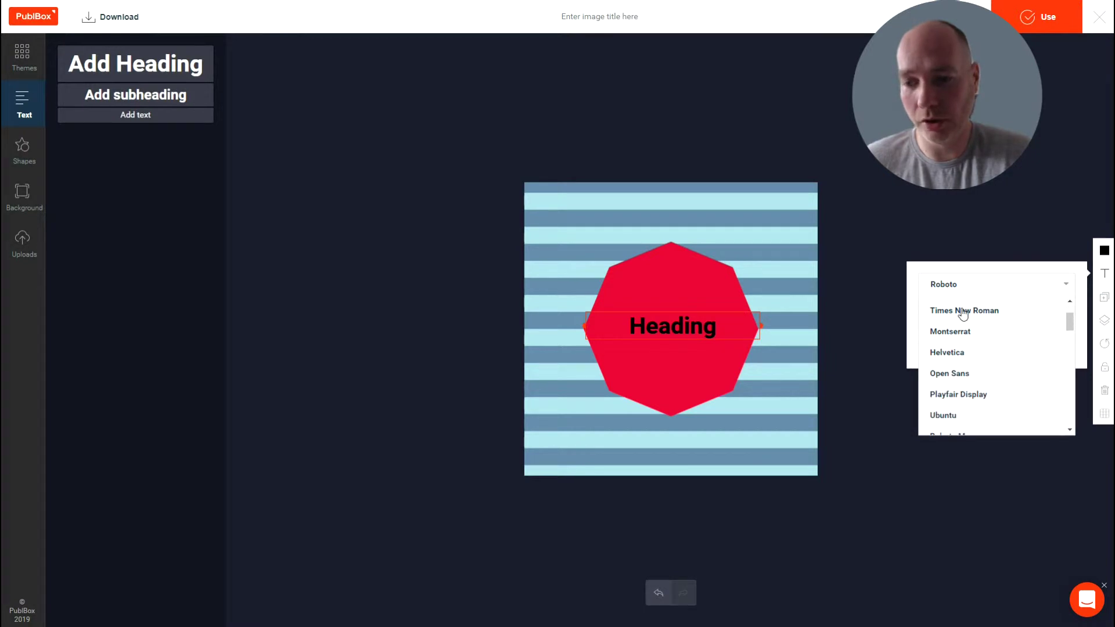
click(974, 377)
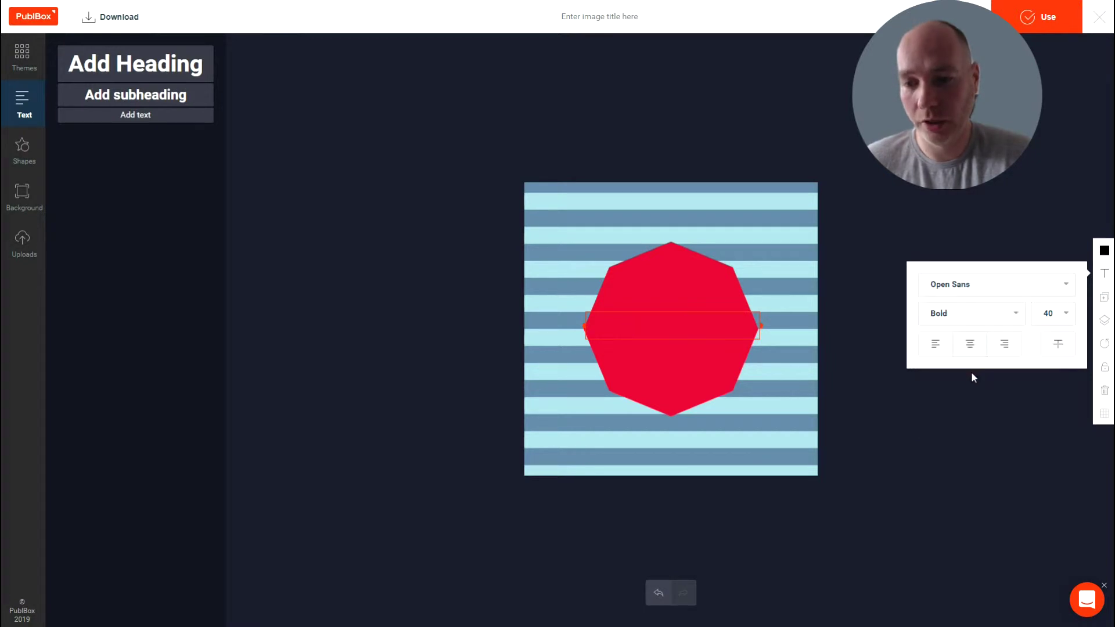
click(993, 291)
scroll(984, 406, down, 2)
click(983, 406)
scroll(971, 395, down, 1)
click(976, 414)
Step: Set the heading's font size to 18
click(1054, 313)
click(1049, 425)
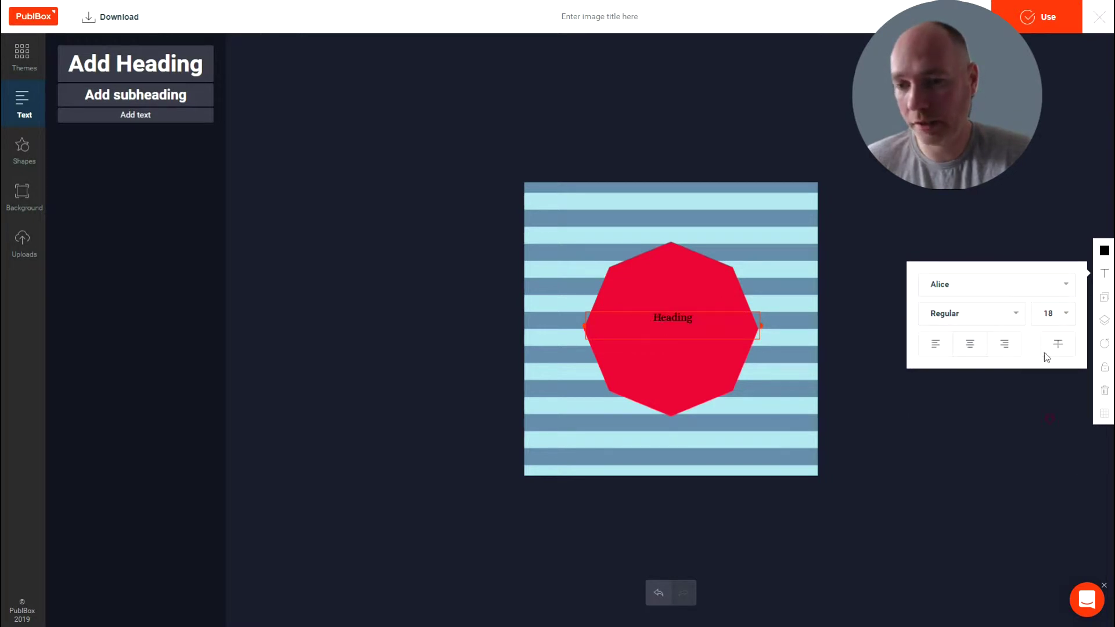
click(1057, 323)
click(1051, 323)
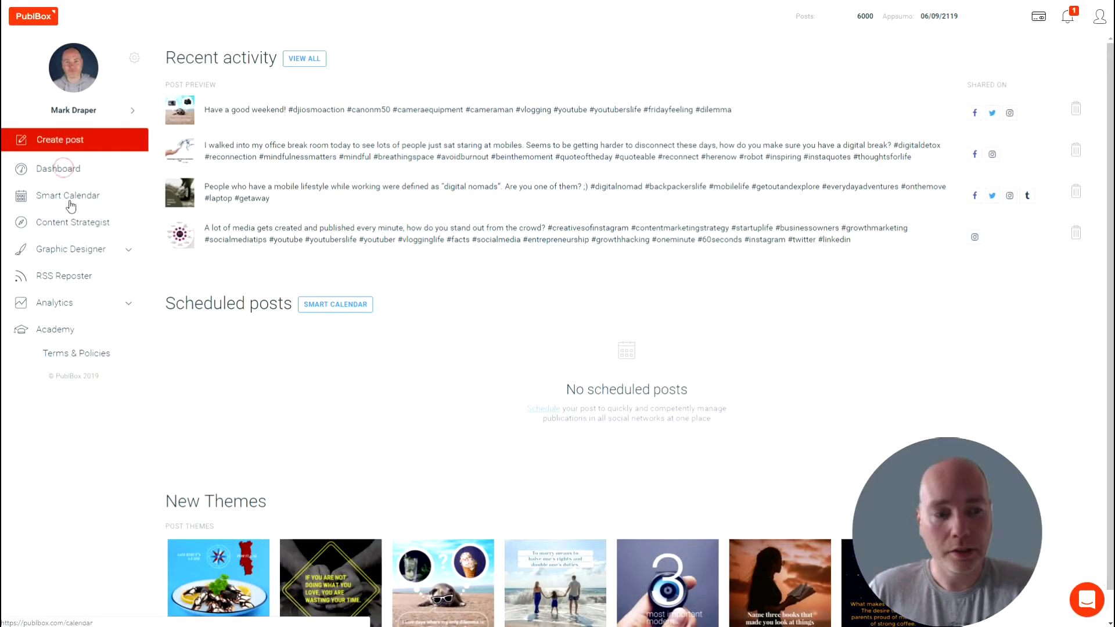
Step: Open the Smart Calendar and preview the "New sports" post idea for Sunday 16 June
click(75, 196)
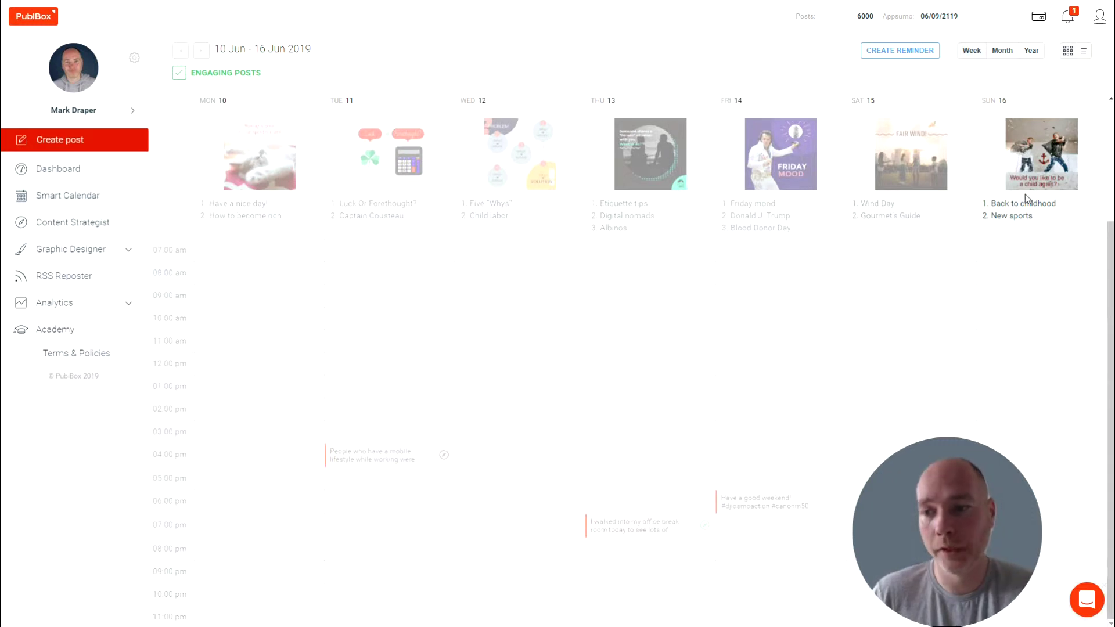
click(1011, 214)
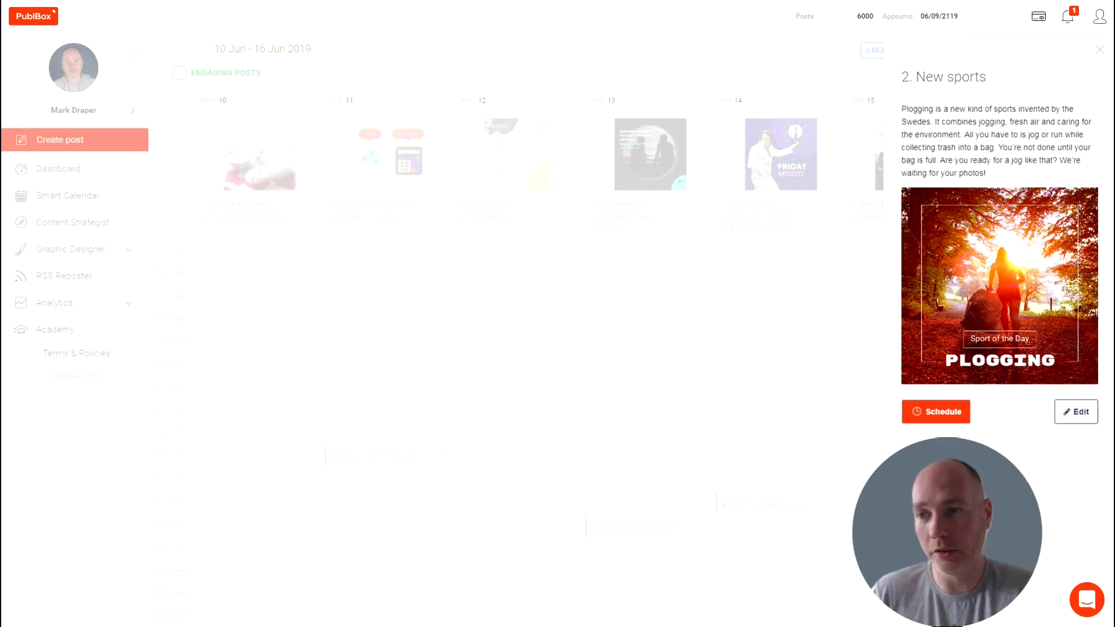
click(1099, 50)
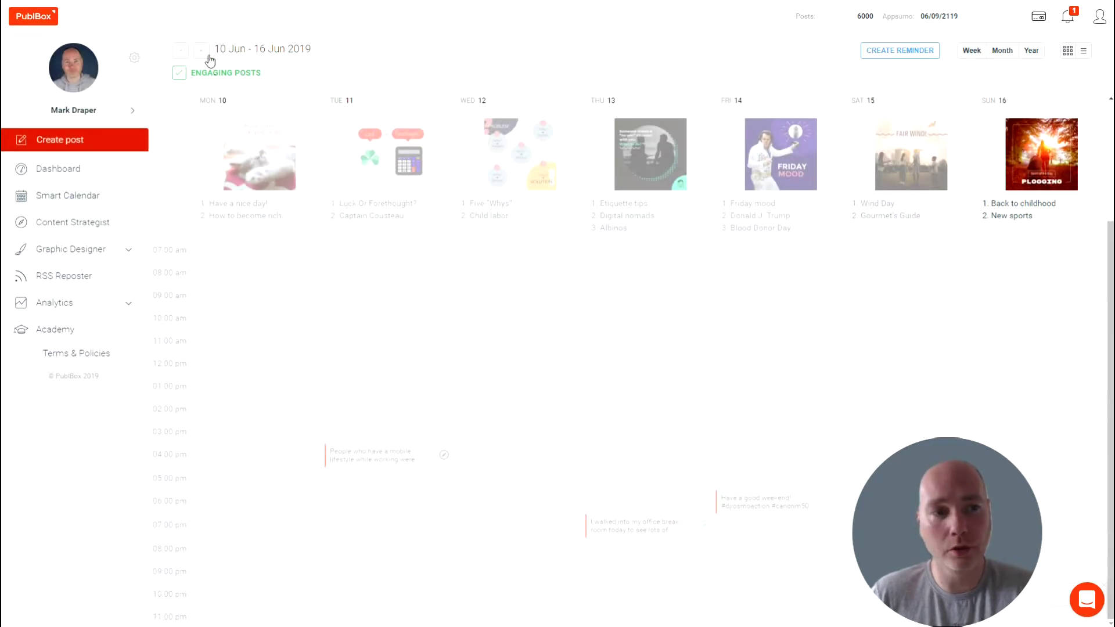
Step: Go to the 24–30 June 2019 week and start scheduling the "Right to Internet Access" post idea
click(201, 51)
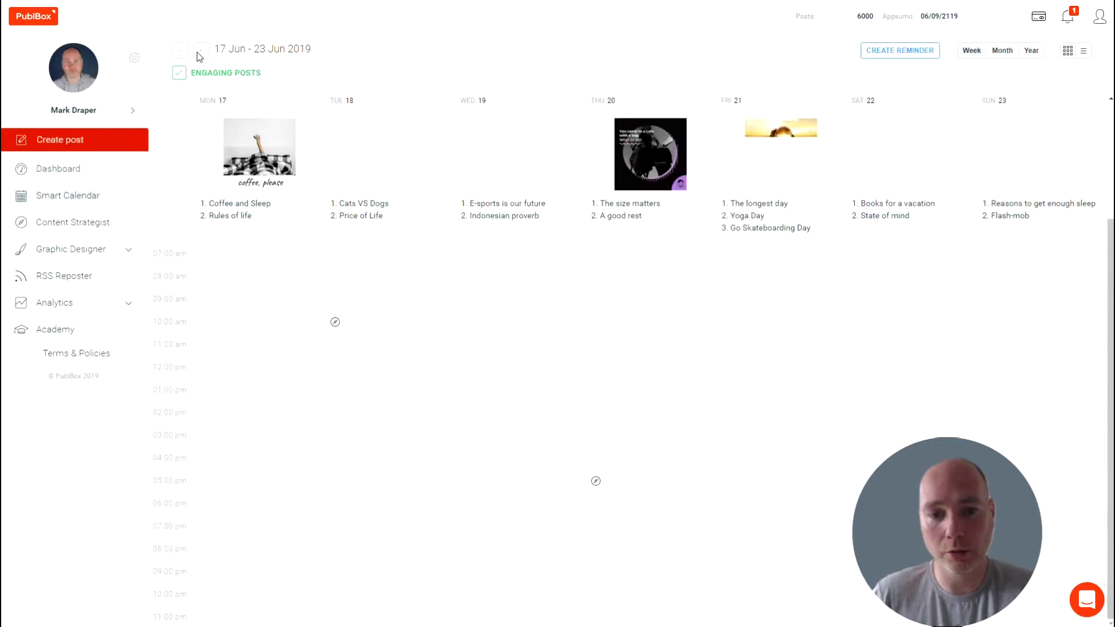
click(200, 56)
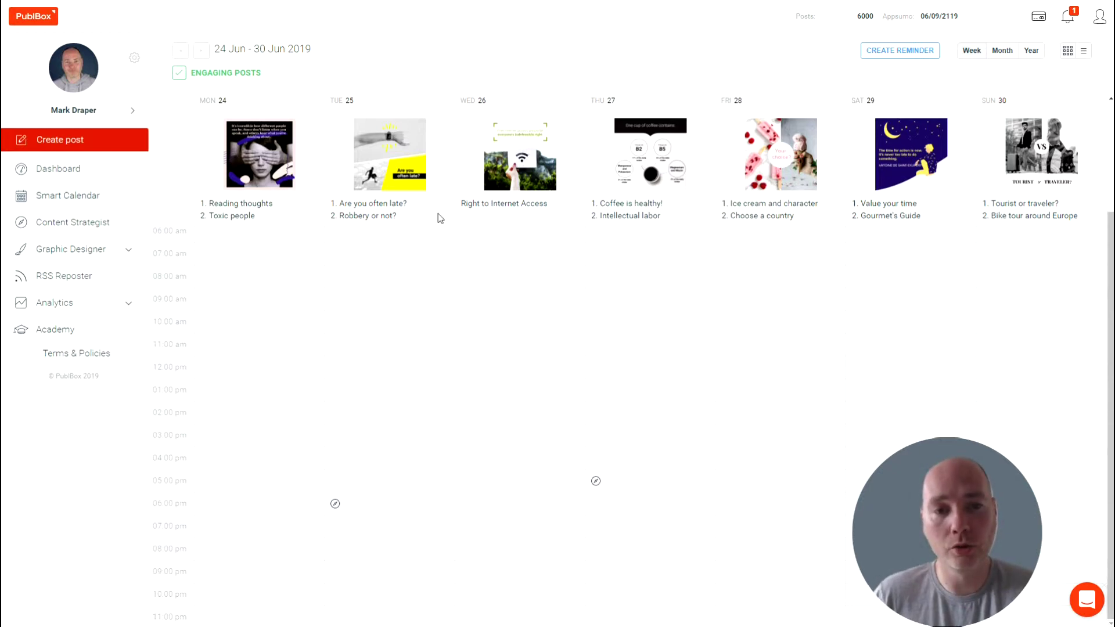
click(515, 170)
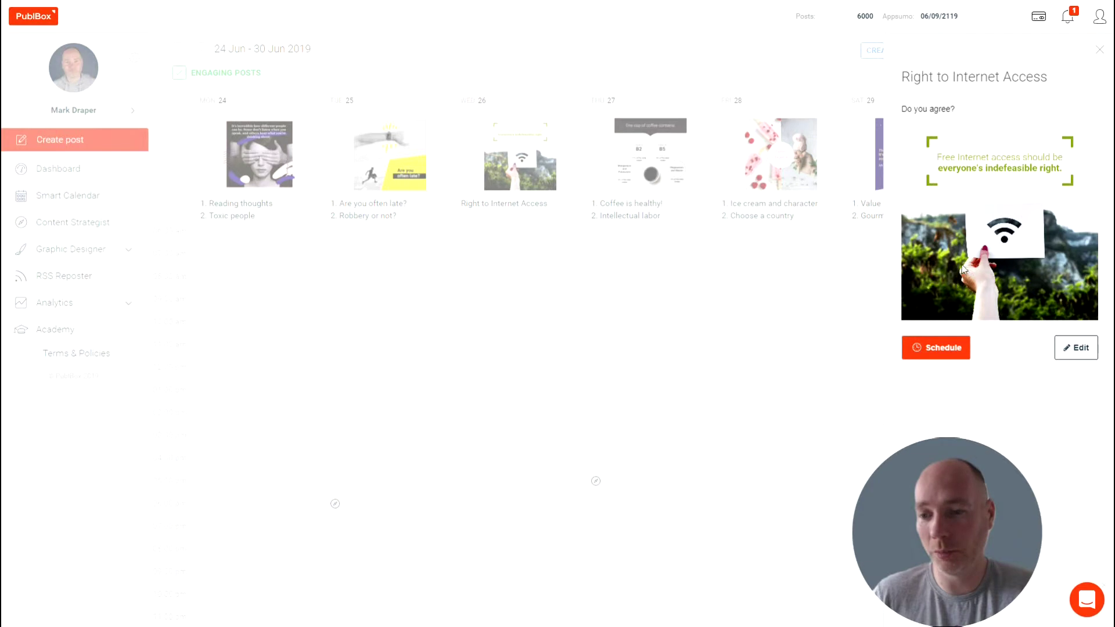
click(946, 347)
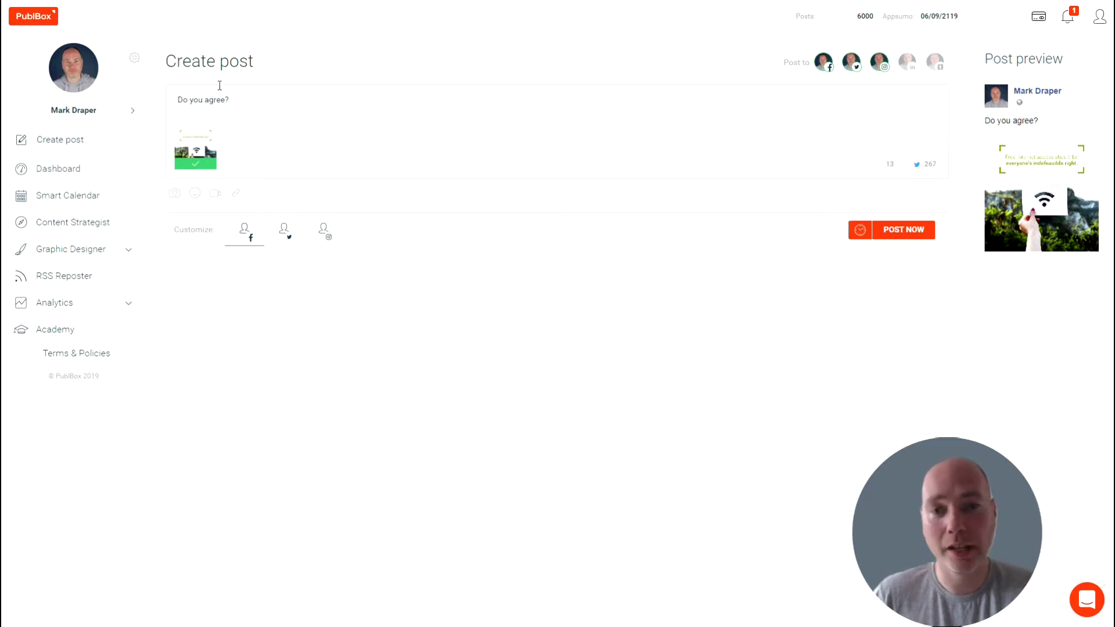
Step: Add the sample text "g dgfdgd dfgdg" after "Do you agree?" in the post
drag(204, 101, 198, 101)
click(245, 106)
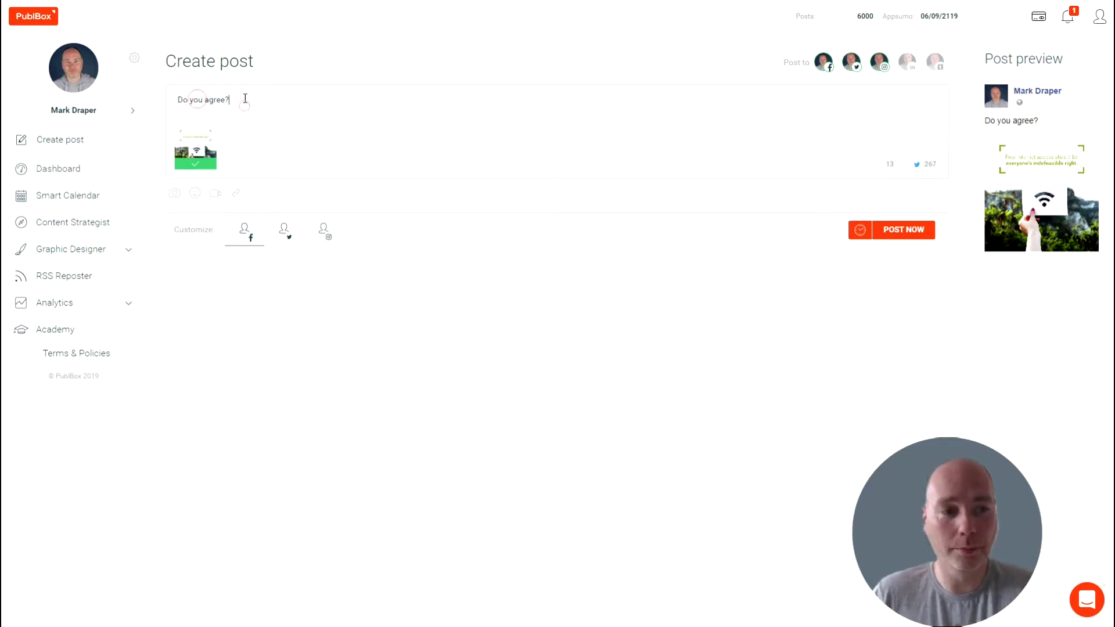
text(g dgfdgd dfgdg)
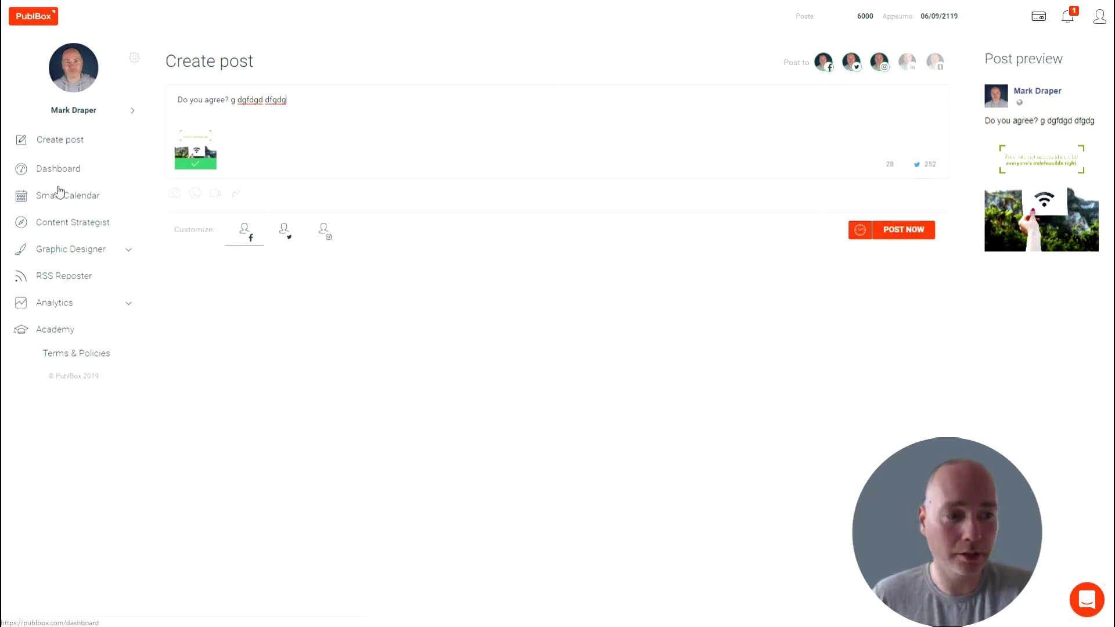
Step: Start the test for a new strategy in the Content Strategist, representing "Public person / Blogger / Content project"
click(62, 226)
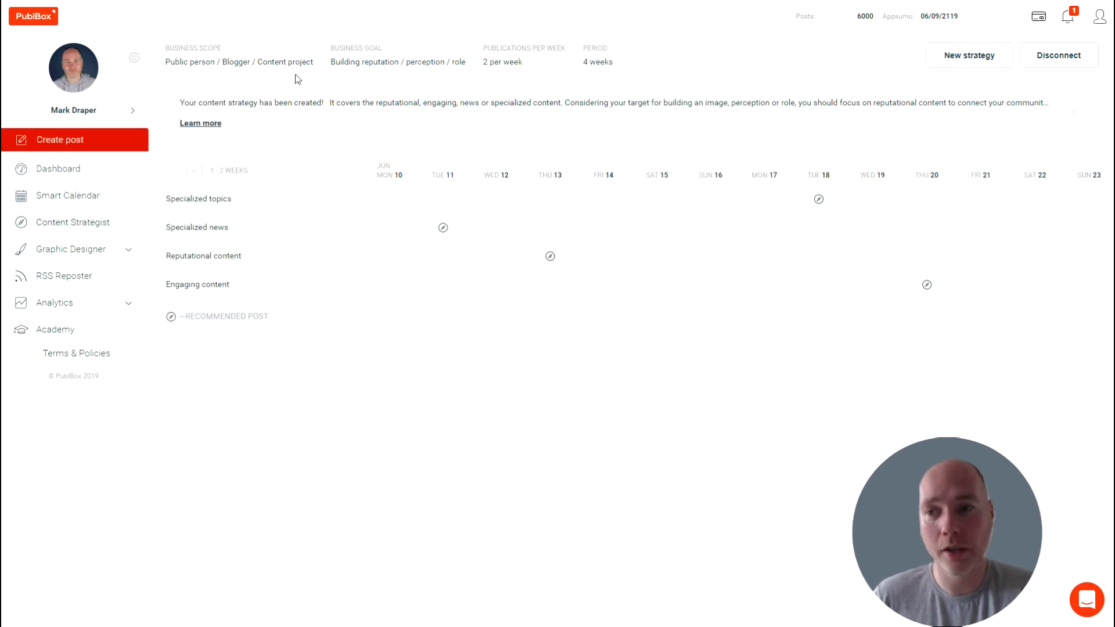
click(969, 56)
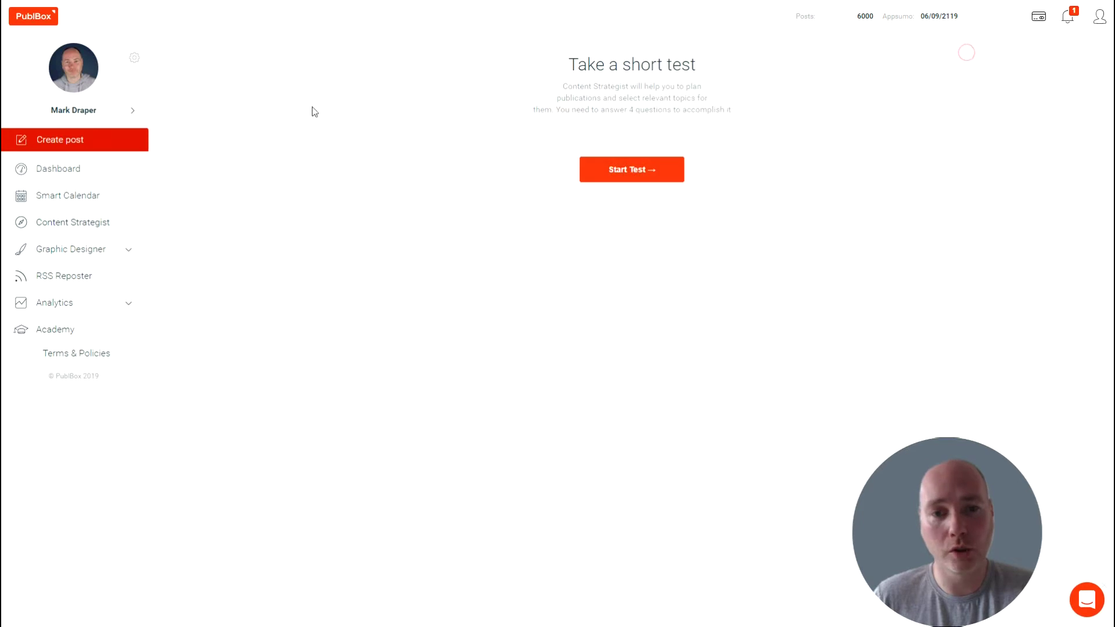
click(627, 169)
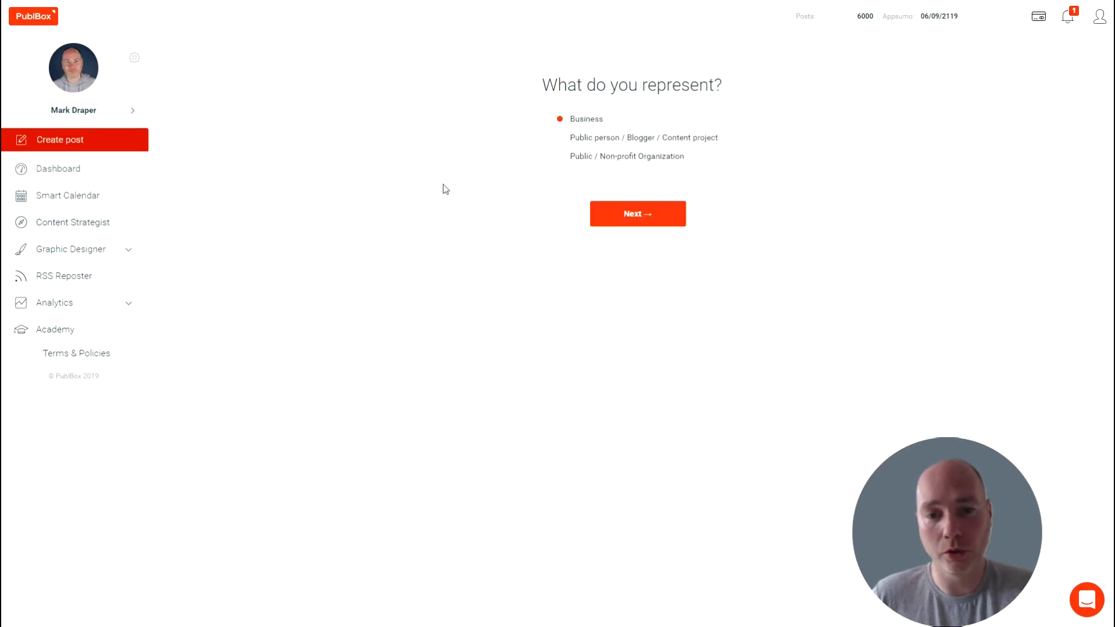
click(570, 139)
click(636, 220)
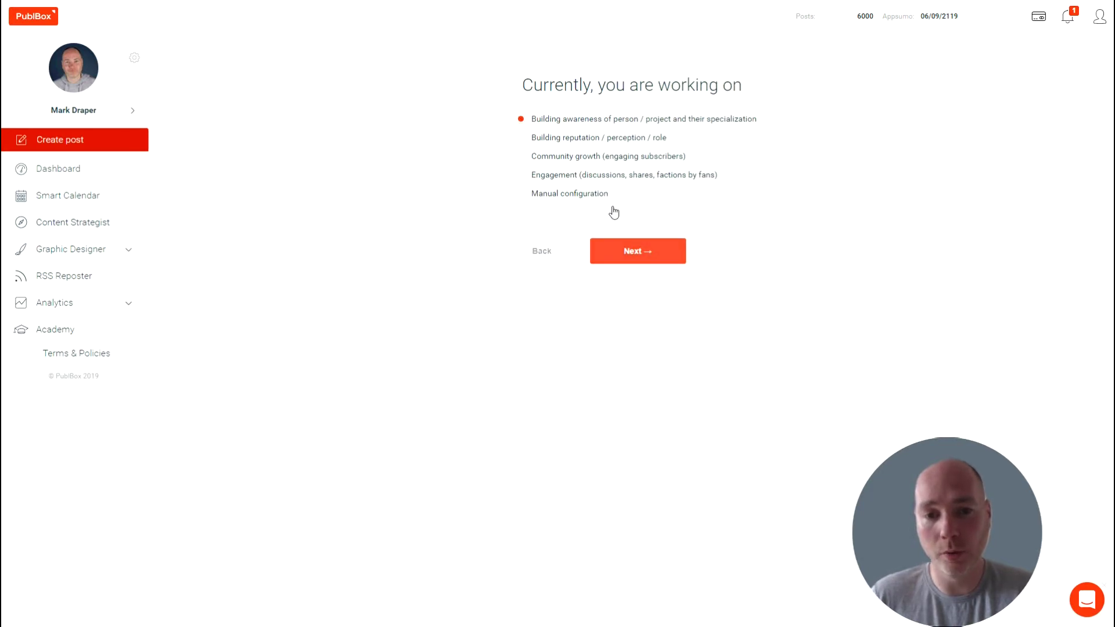
Step: Finish the test with the goal of building awareness of person / project, 3 posts per week and a 4-week period
click(655, 252)
click(608, 140)
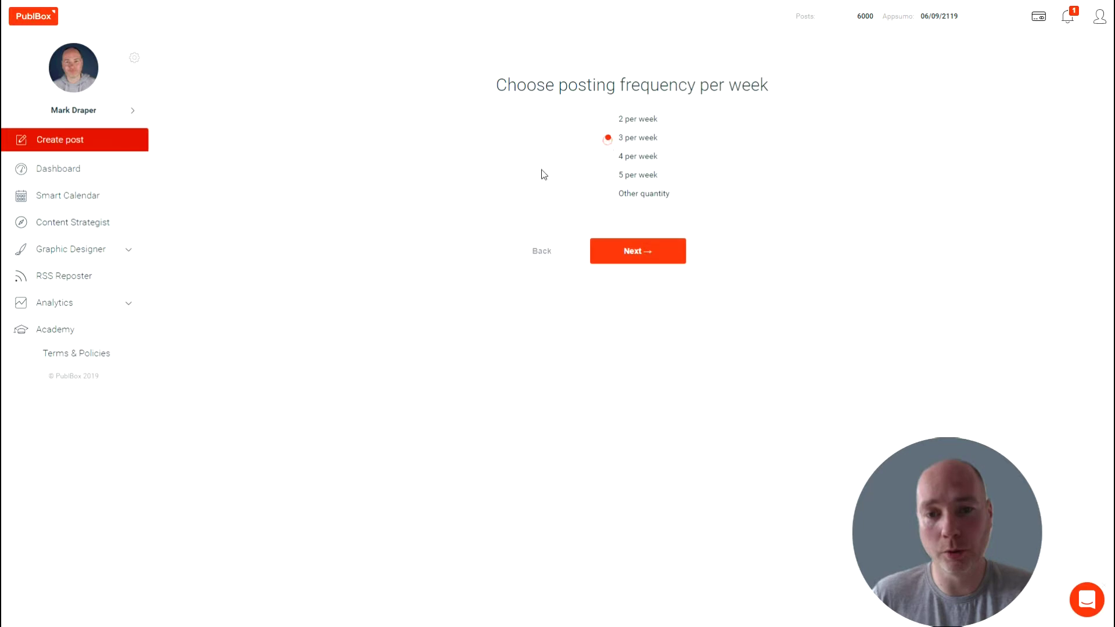
click(645, 256)
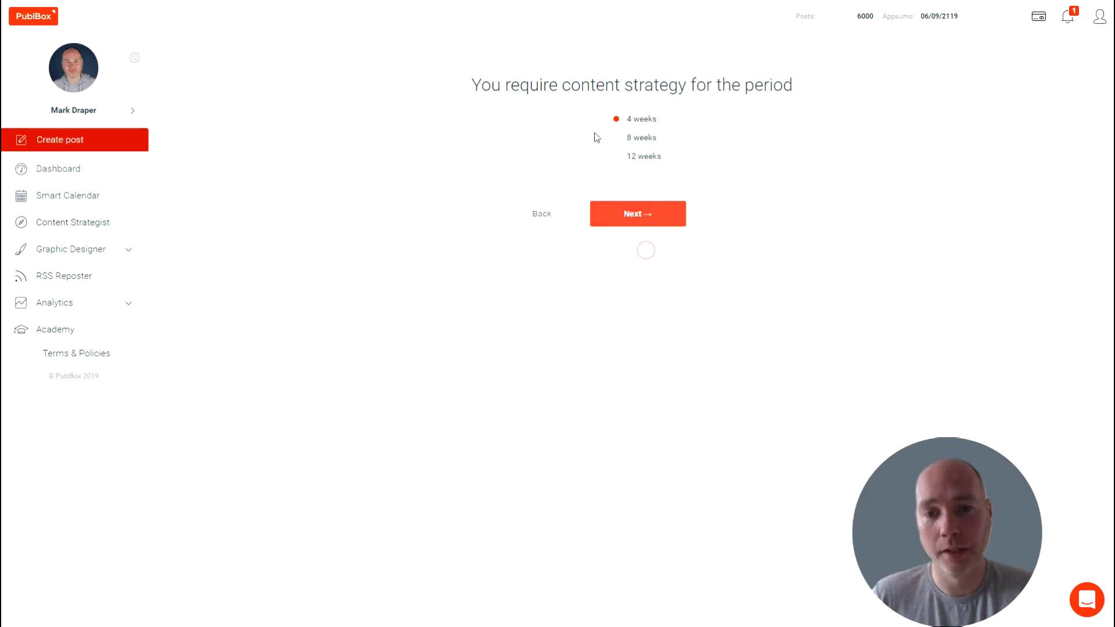
click(626, 224)
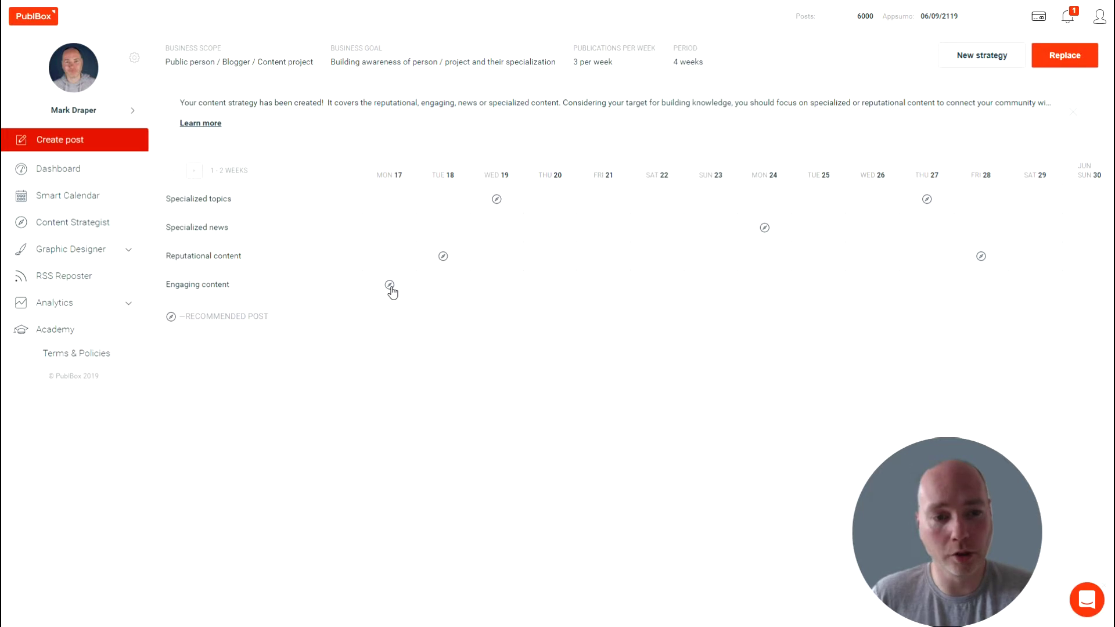
Step: Replace the existing content strategy with the new one and open its recommended posts for Monday 17 and Tuesday 18
mouse_move(221, 283)
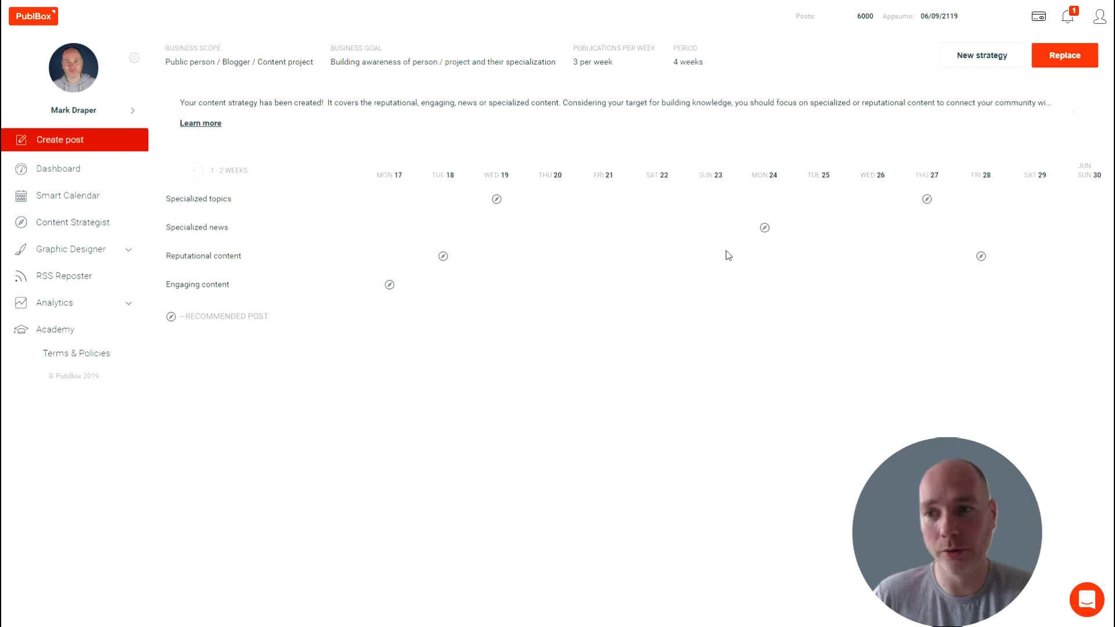
click(390, 287)
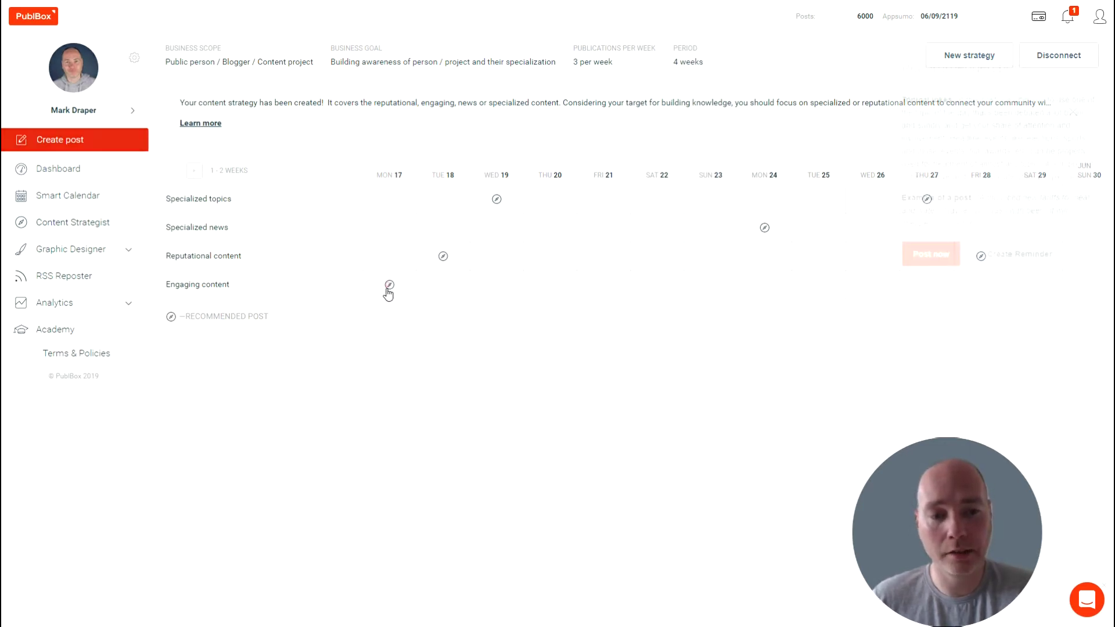
click(442, 260)
Step: Read the recommended post for Wednesday 19 in the Smart Calendar's 17–23 June 2019 week
click(75, 194)
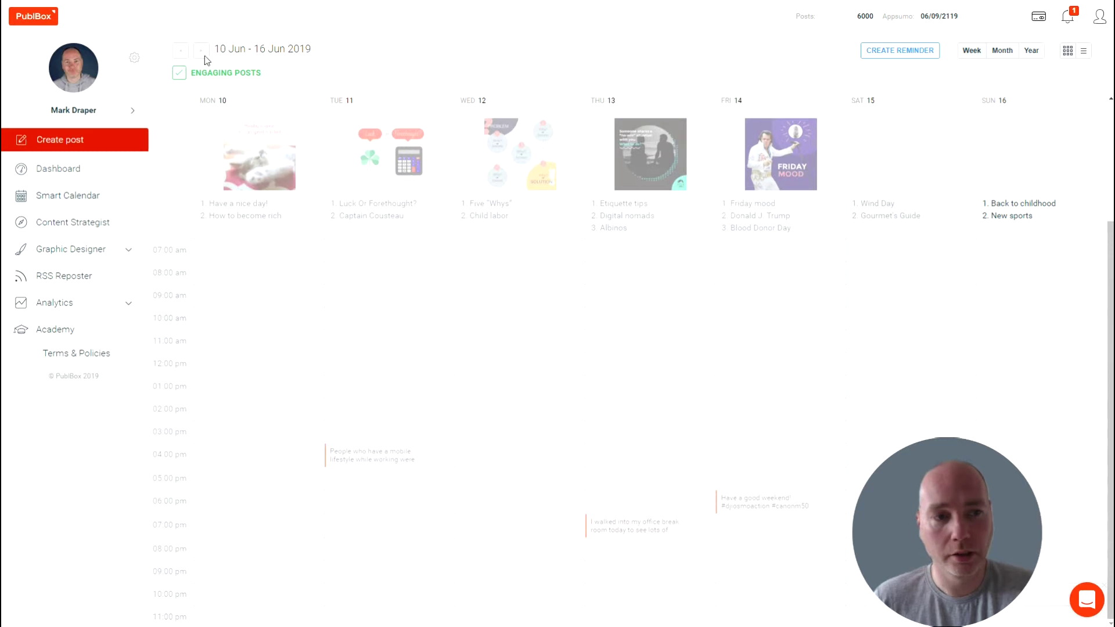
click(201, 52)
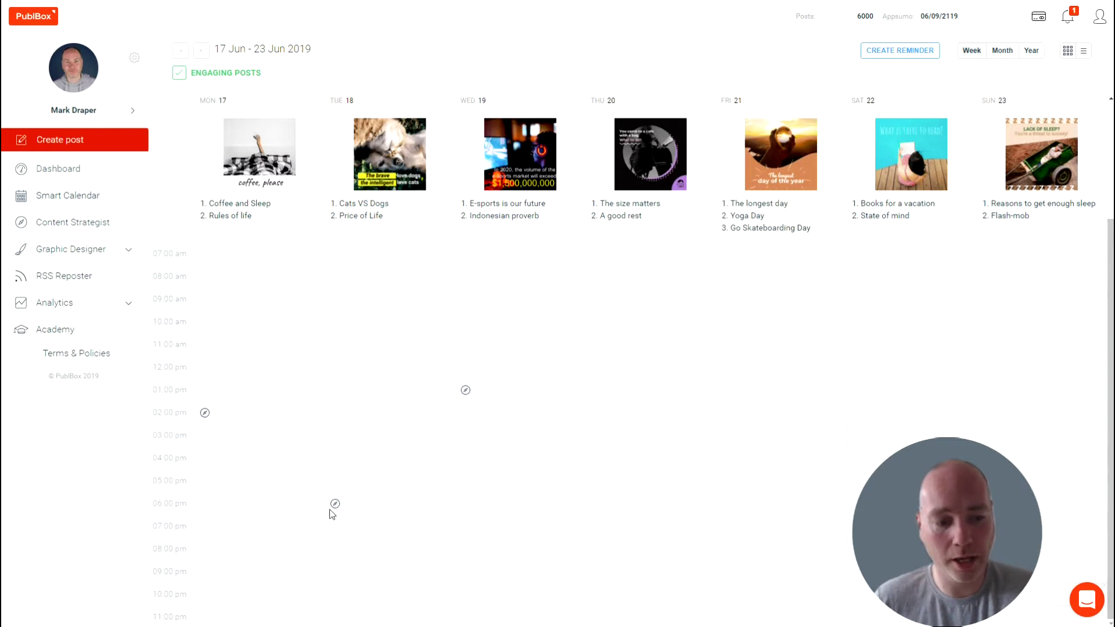
click(465, 391)
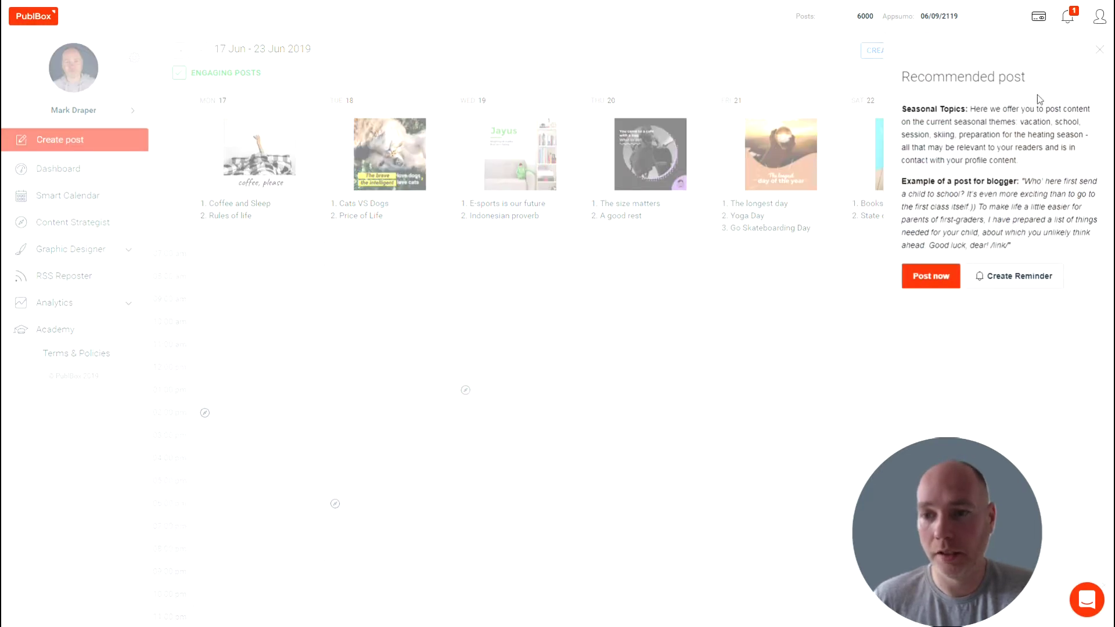
click(568, 285)
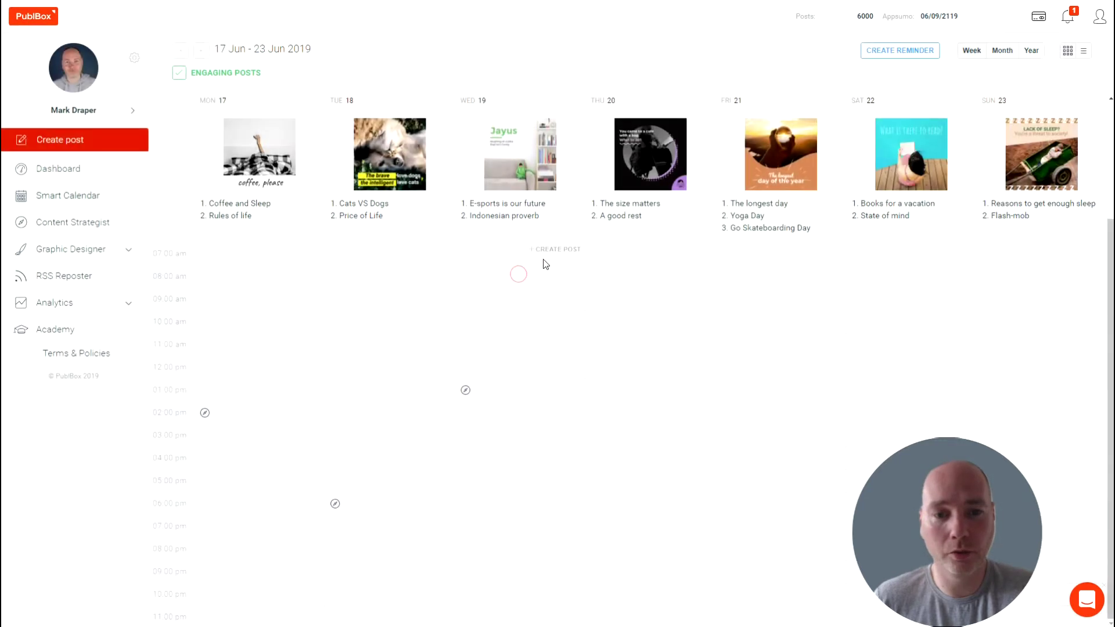
Step: Open Wednesday 19's "E-sports is our future" post for editing and remove the unrelated Wi-Fi image from it
click(521, 207)
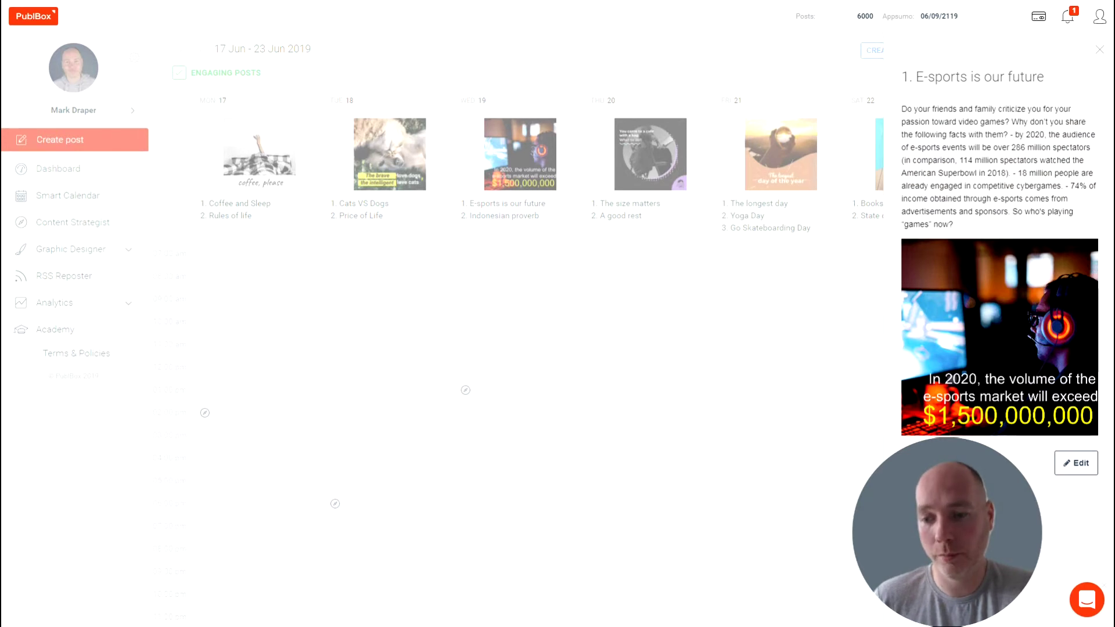
click(1076, 463)
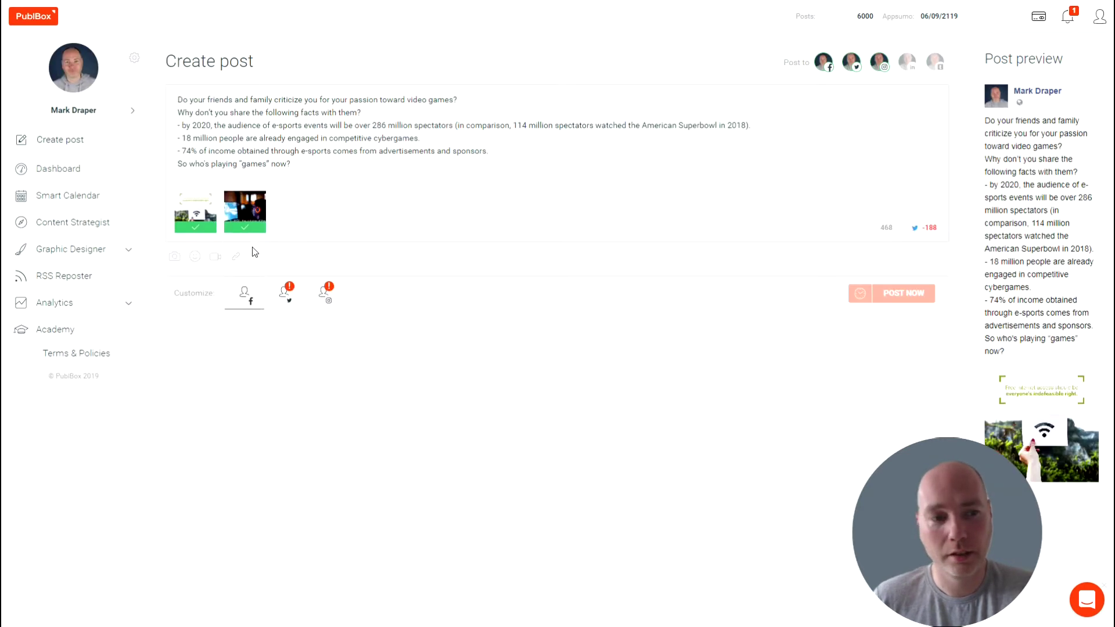
click(209, 233)
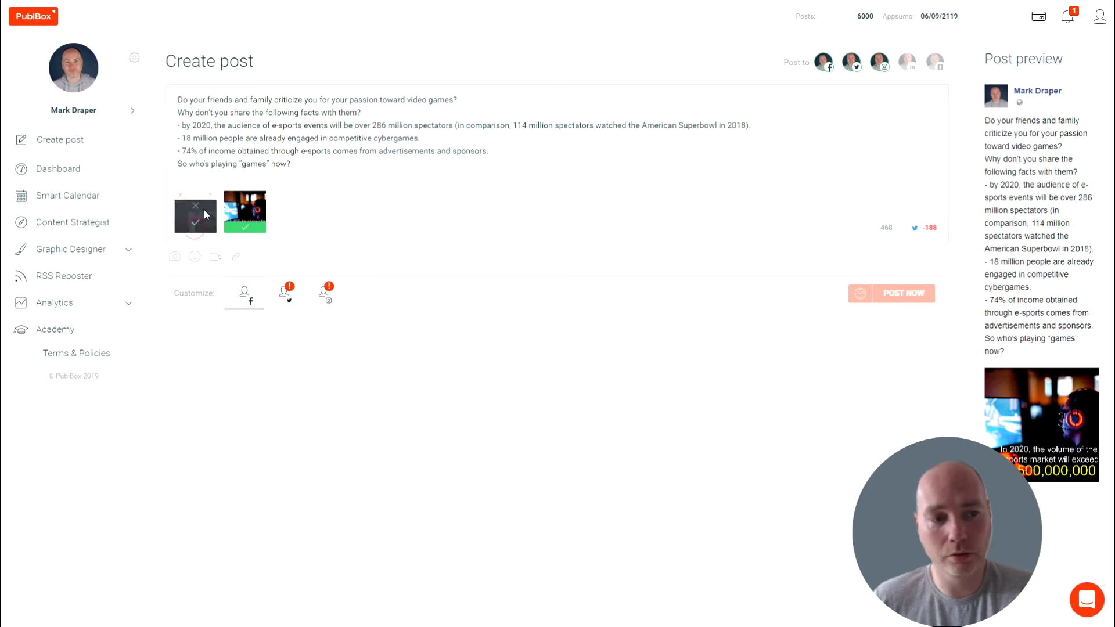
click(193, 204)
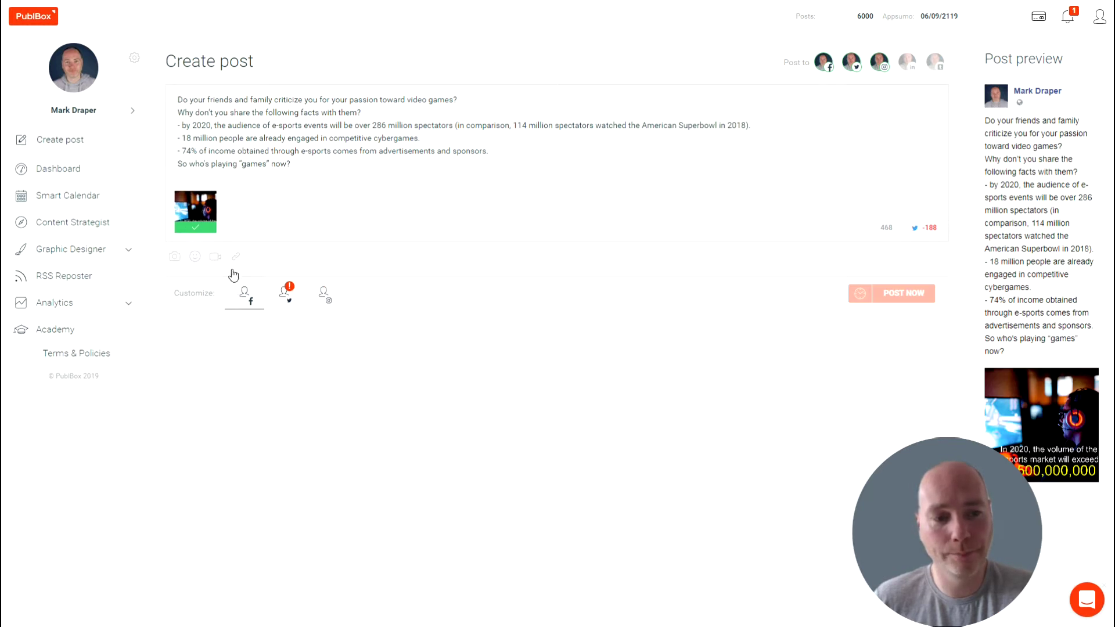
Step: Check the Twitter customization of the e-sports post and exclude Twitter from the networks it posts to
click(287, 296)
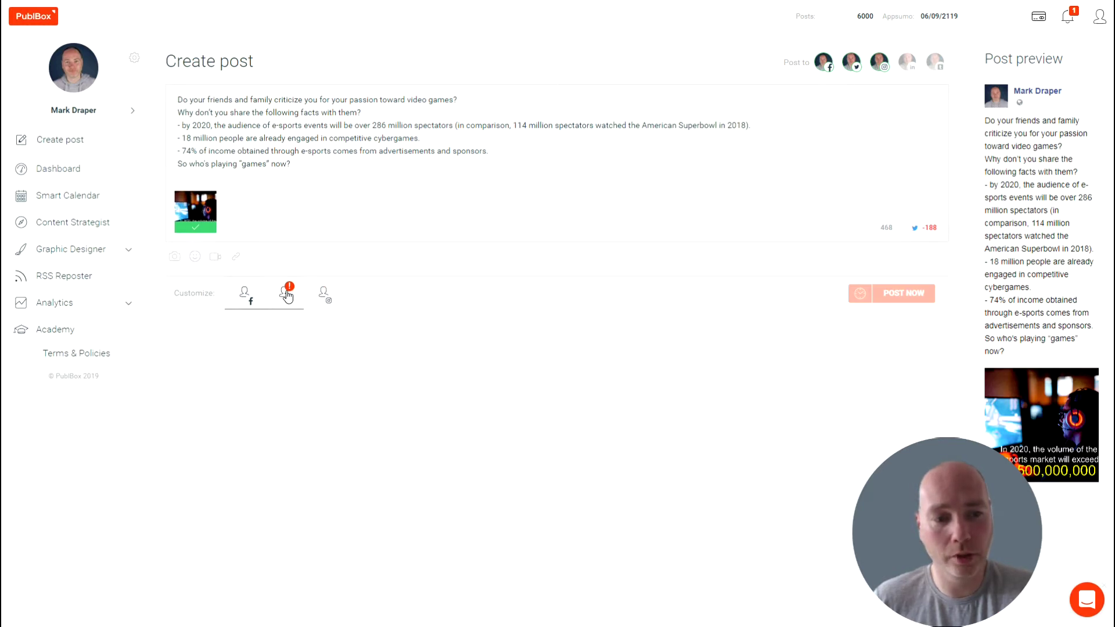
mouse_move(290, 295)
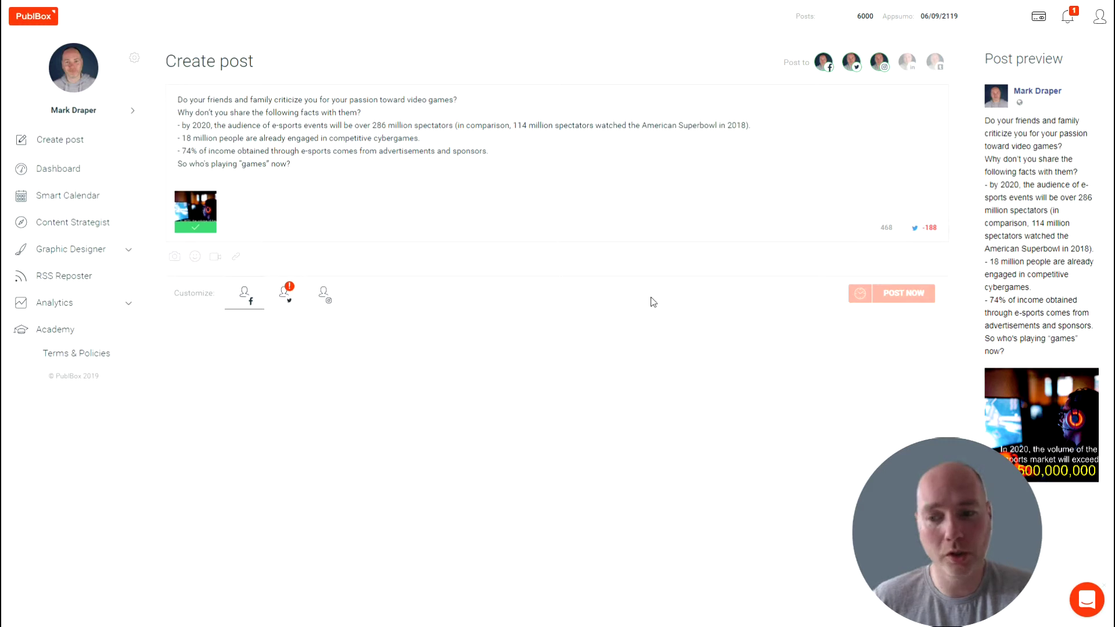
click(284, 294)
click(849, 62)
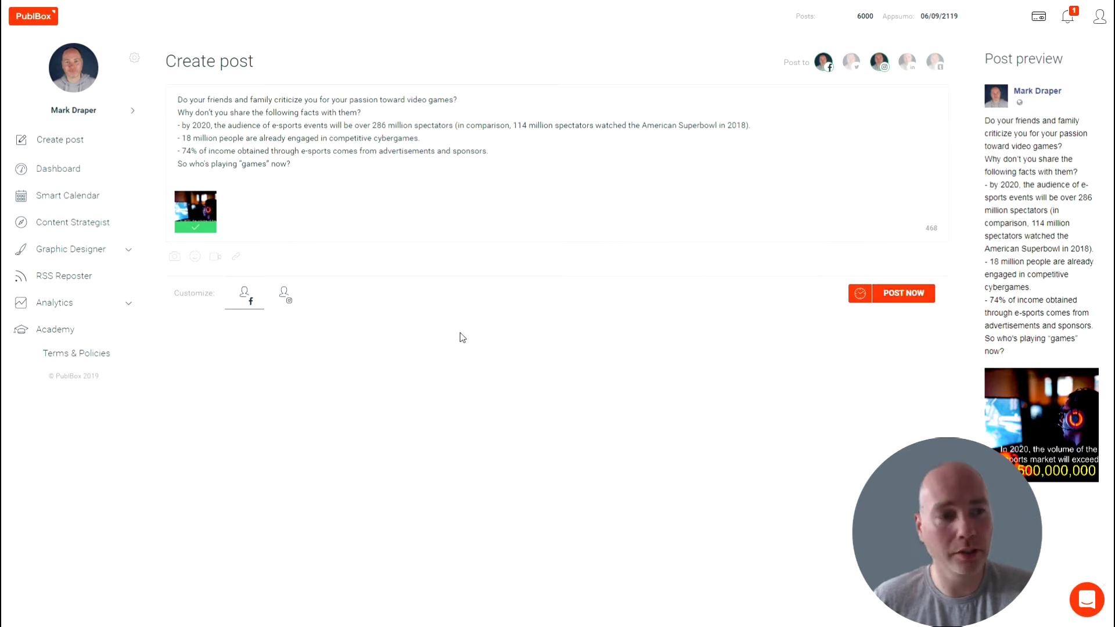
Step: Examine the likes graph in the Facebook analytics for 16 June 2019
click(84, 299)
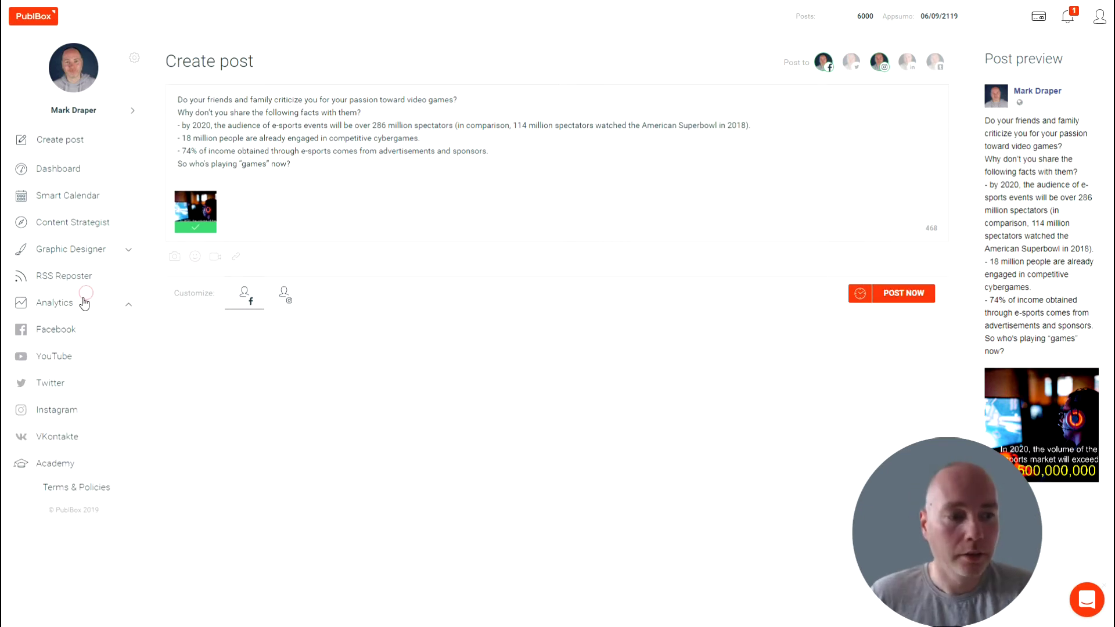
click(84, 331)
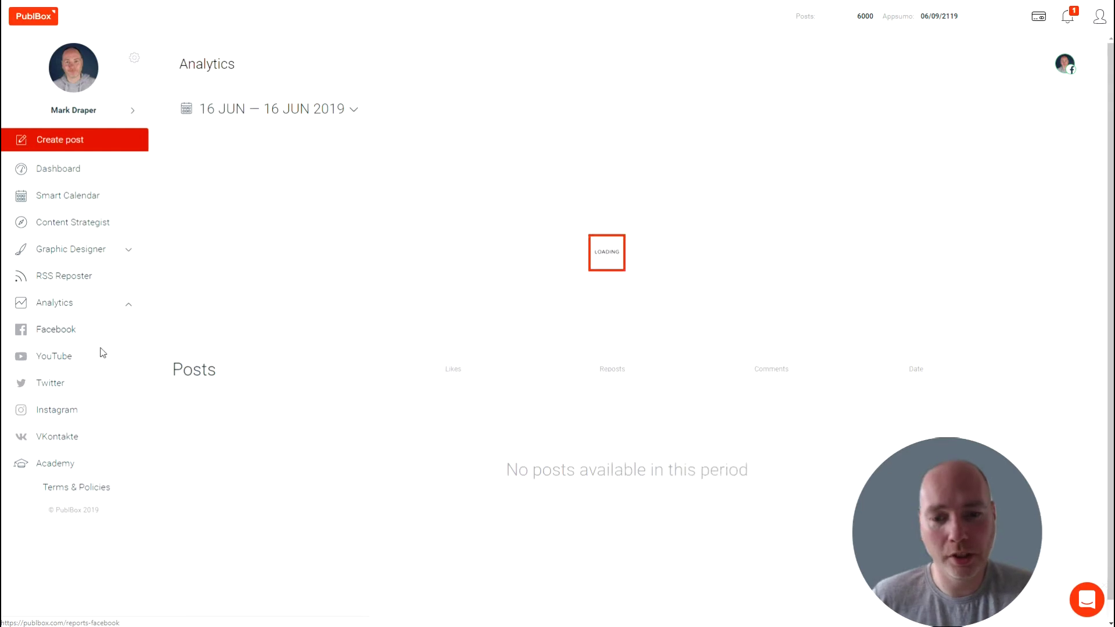
mouse_move(321, 301)
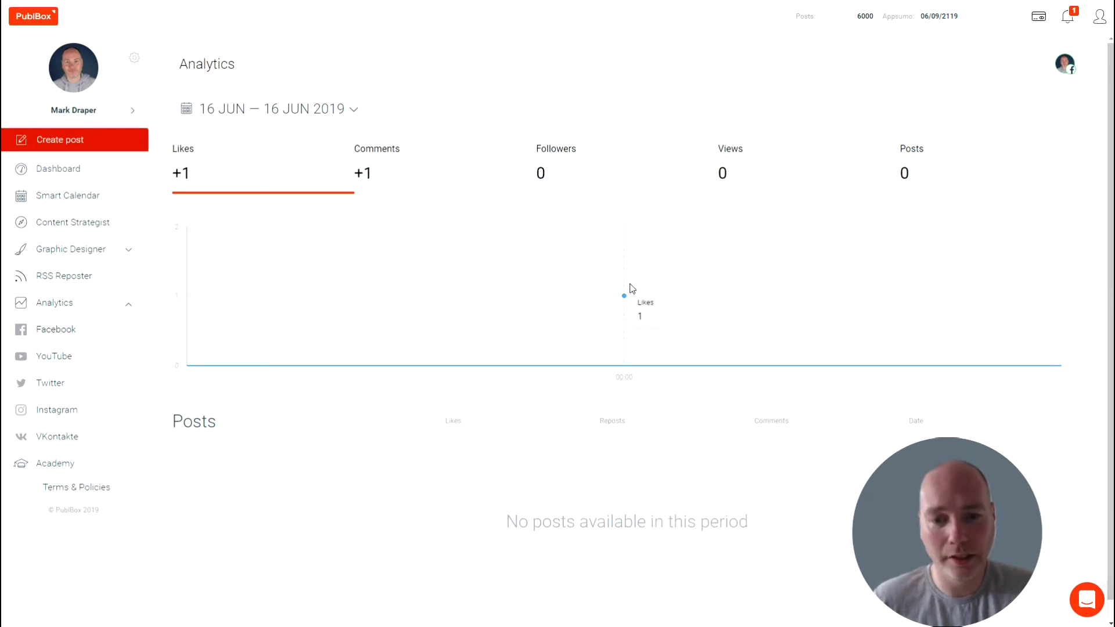
Step: Open the YouTube analytics and view the hint beside the connected Instagram account
click(83, 351)
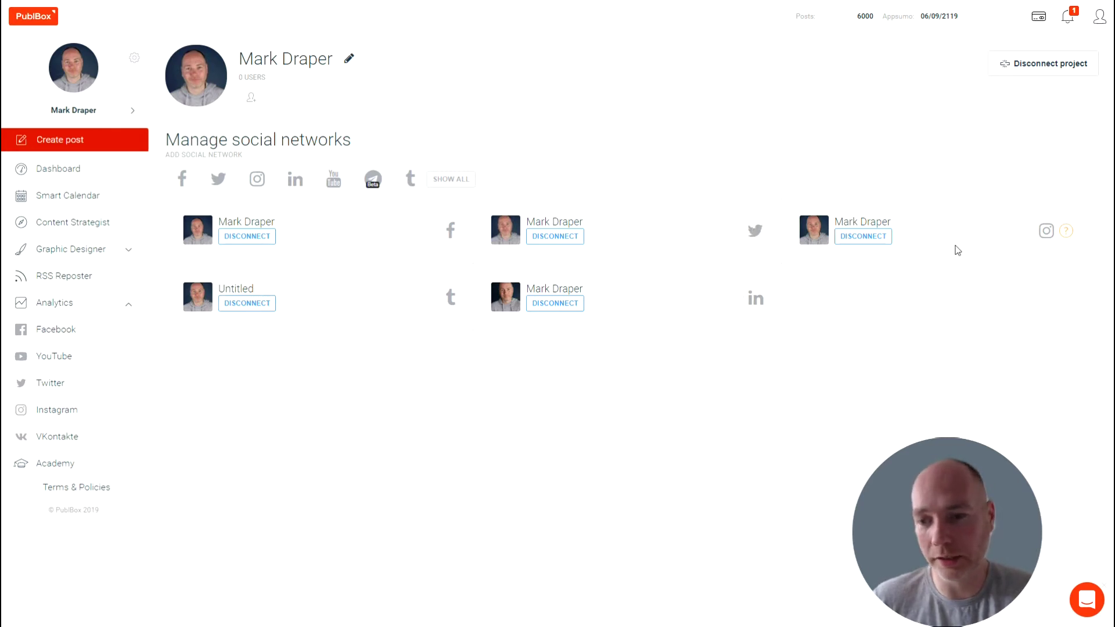
click(1067, 232)
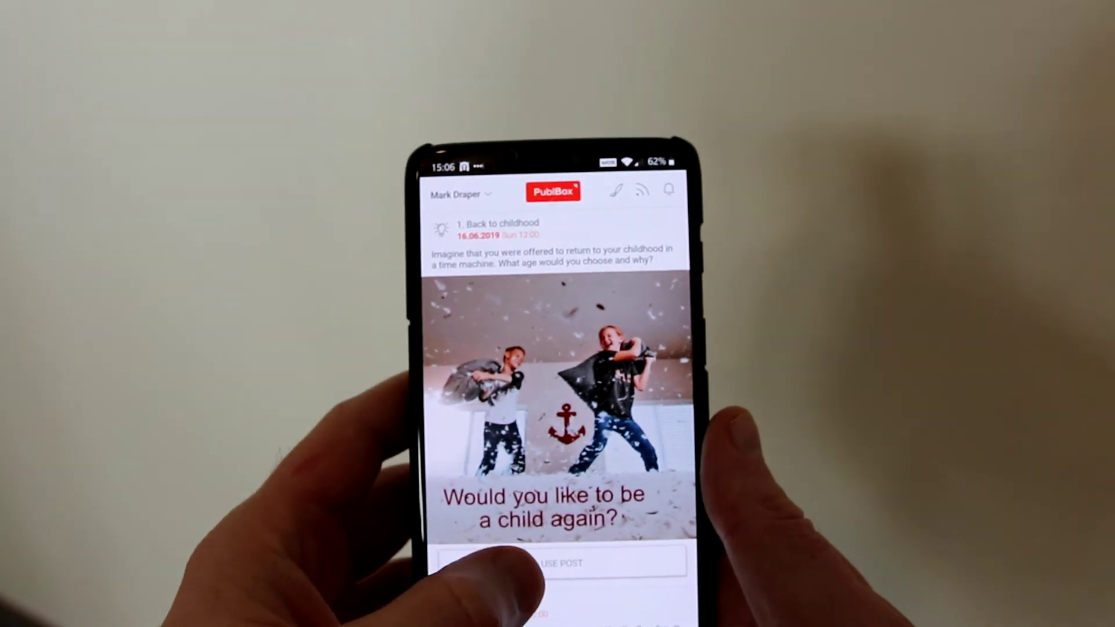
Step: In the PublBox mobile app, use the "Back to childhood" post and paste its text as the caption of a new Instagram post
click(511, 562)
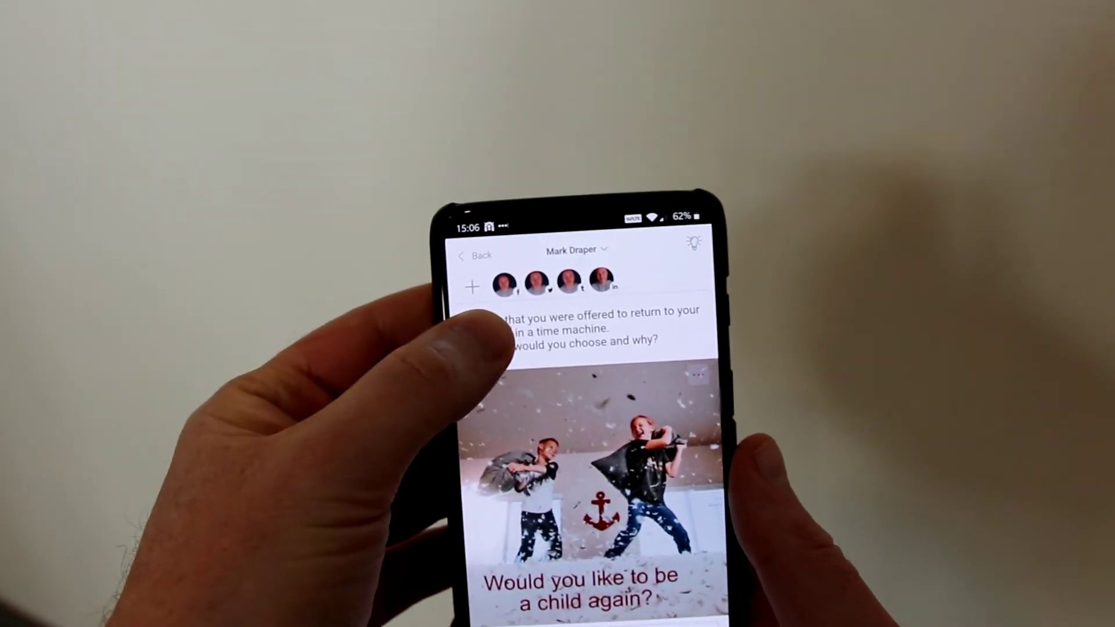
double_click(482, 329)
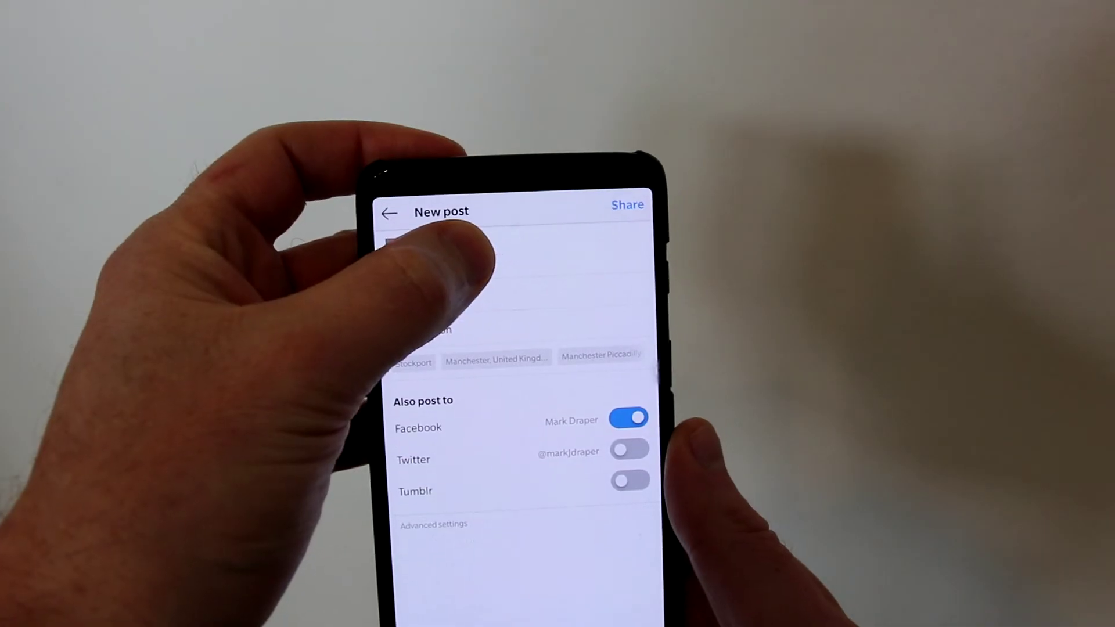
click(459, 266)
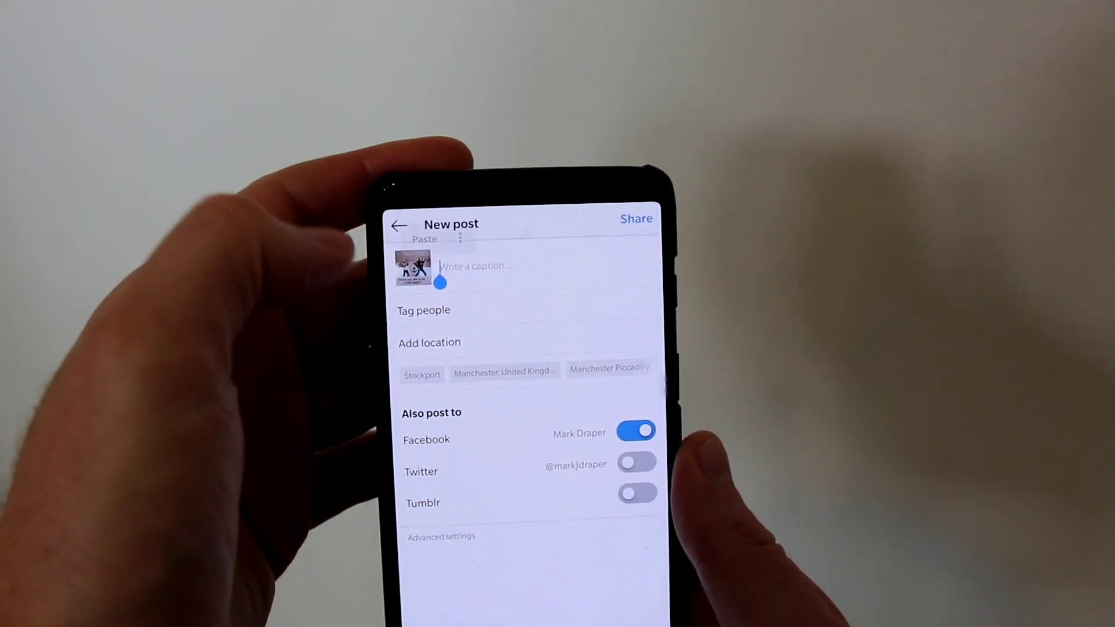
click(424, 239)
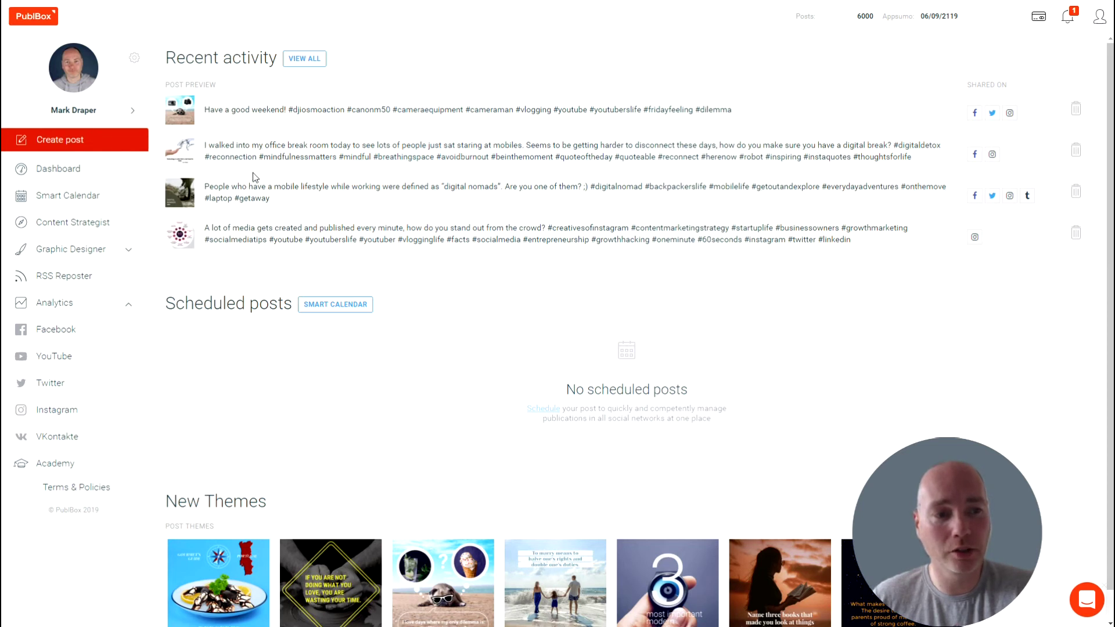
Step: Open the published post about the office break room and digital break from the recent activity
click(219, 156)
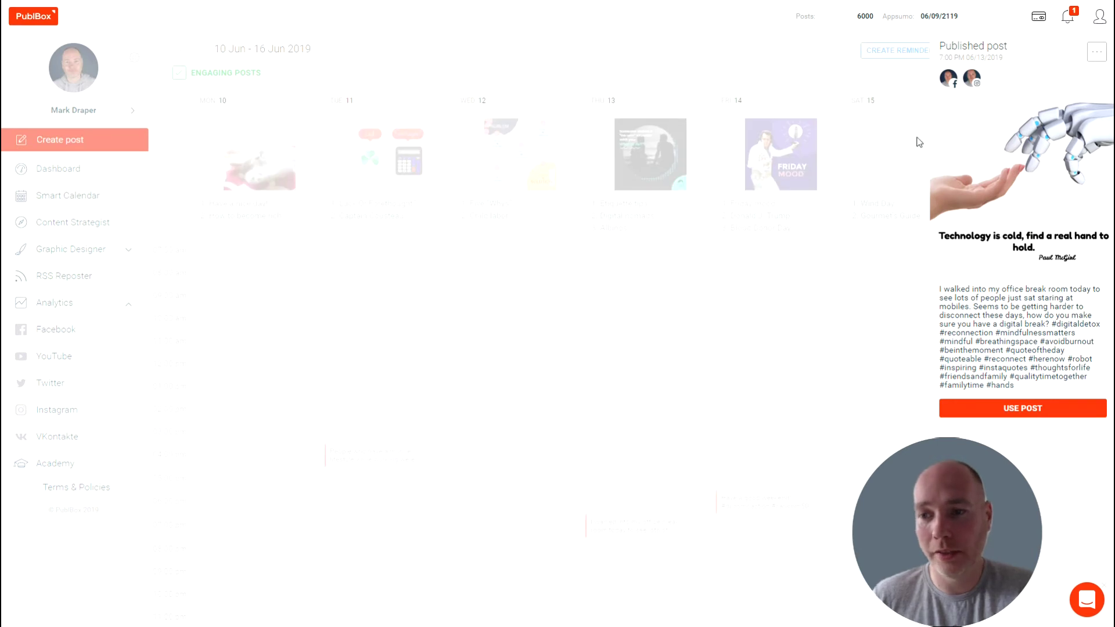